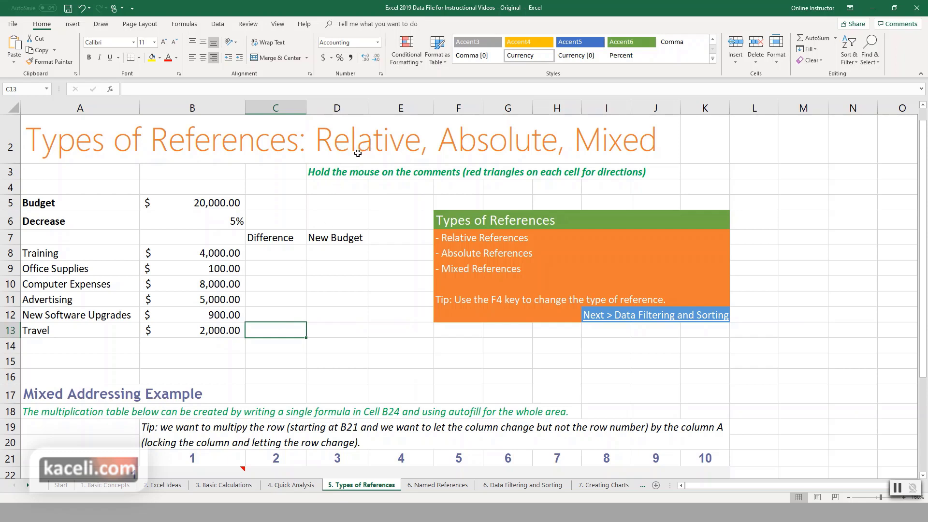
# - Switch to the 1. Basic Concepts sheet and clear the totals in E7:E14
pyautogui.click(121, 485)
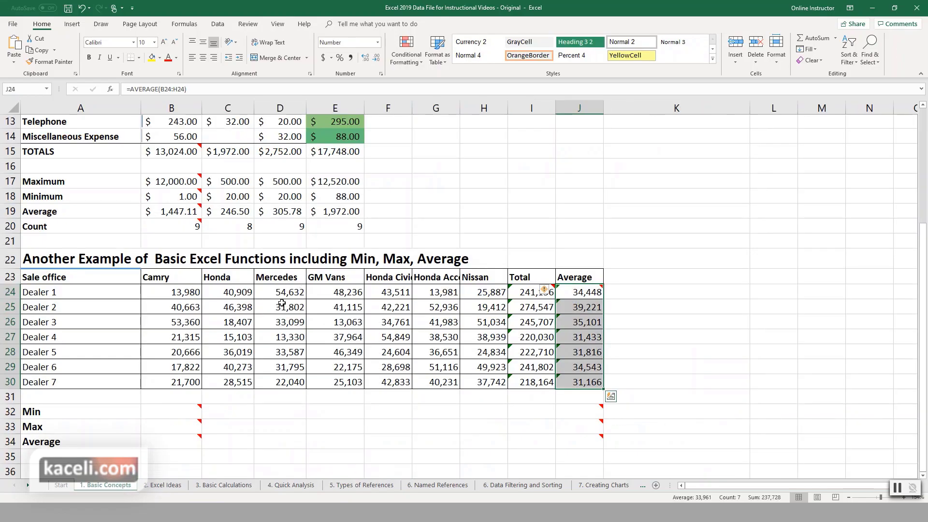
pyautogui.scroll(3, 281, 302)
pyautogui.click(333, 159)
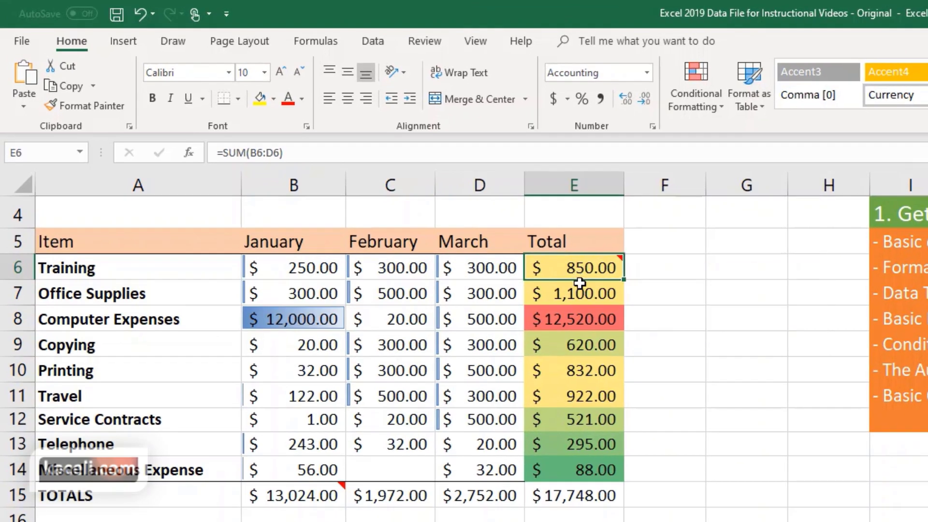
pyautogui.moveTo(580, 292); pyautogui.dragTo(617, 467)
pyautogui.hotkey('ctrl', 'z')
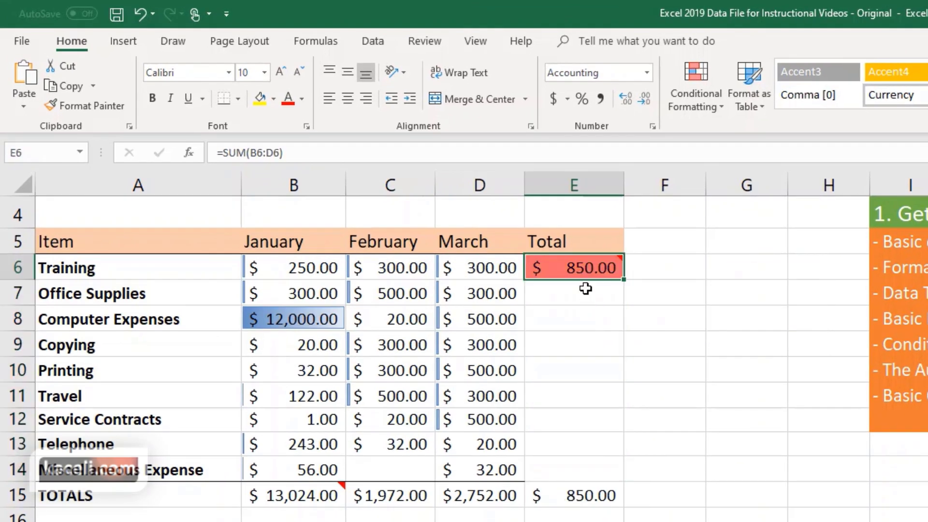
# - Copy the Training SUM total formula down to row 14 and inspect the copies
pyautogui.click(254, 154)
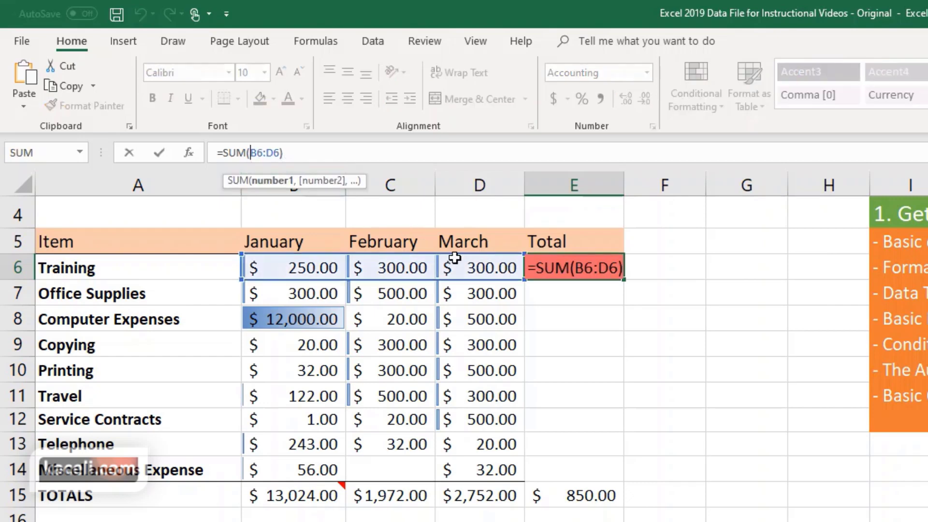
pyautogui.click(593, 295)
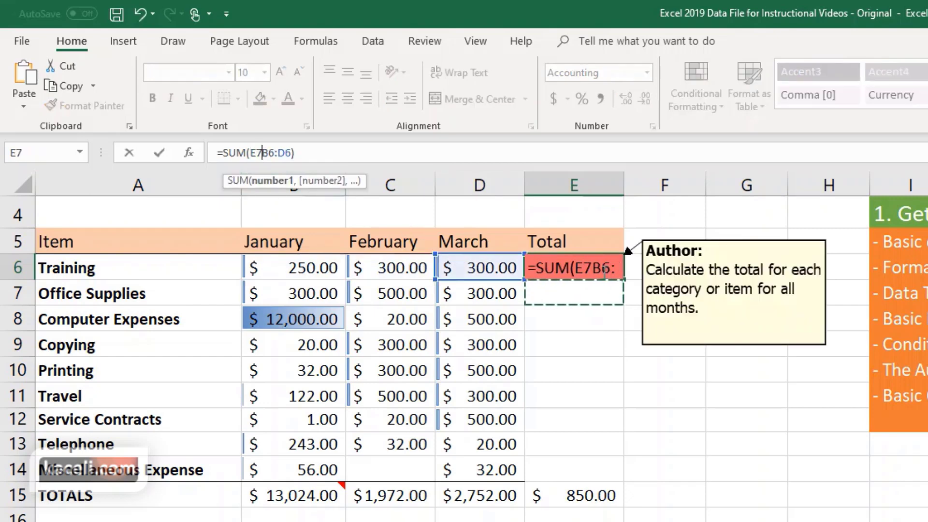
pyautogui.press('Escape')
pyautogui.moveTo(623, 280); pyautogui.dragTo(623, 476)
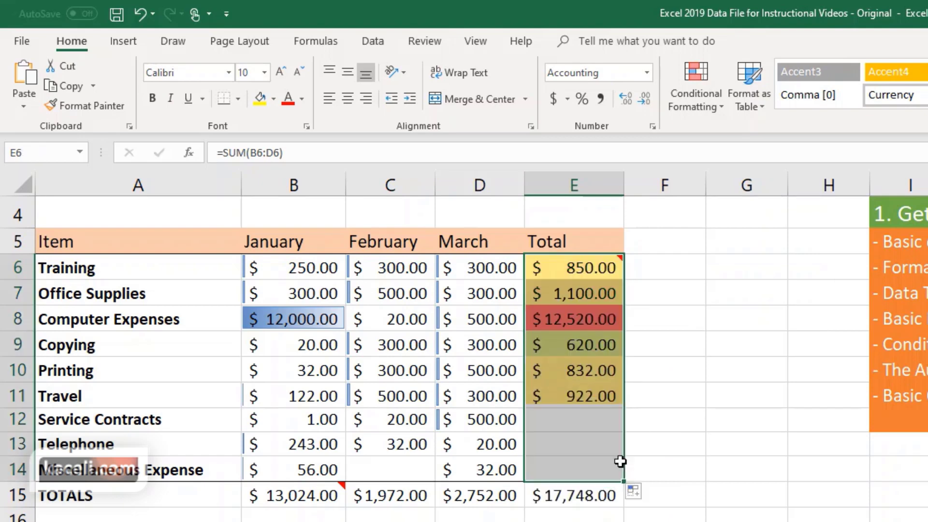
pyautogui.click(575, 352)
pyautogui.click(578, 294)
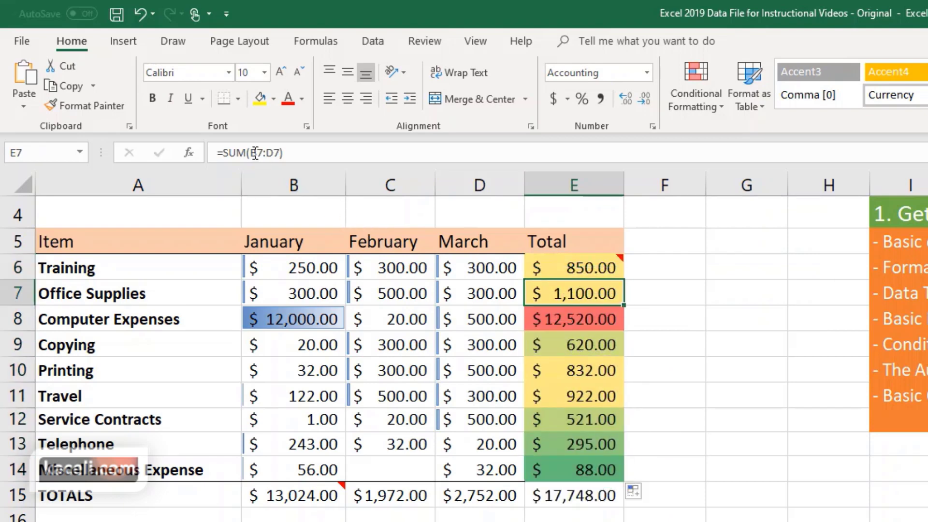
# - Inspect the Office Supplies total formula without changing it
pyautogui.click(270, 153)
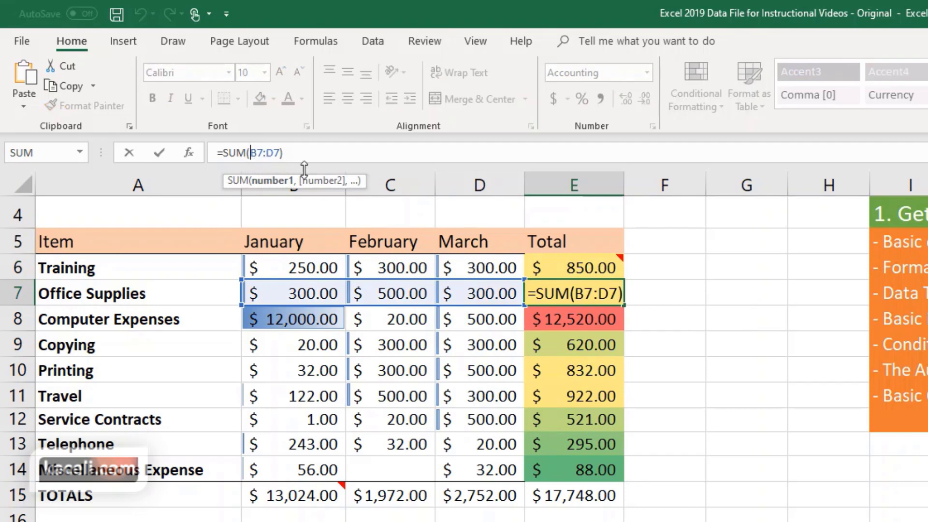
pyautogui.click(594, 321)
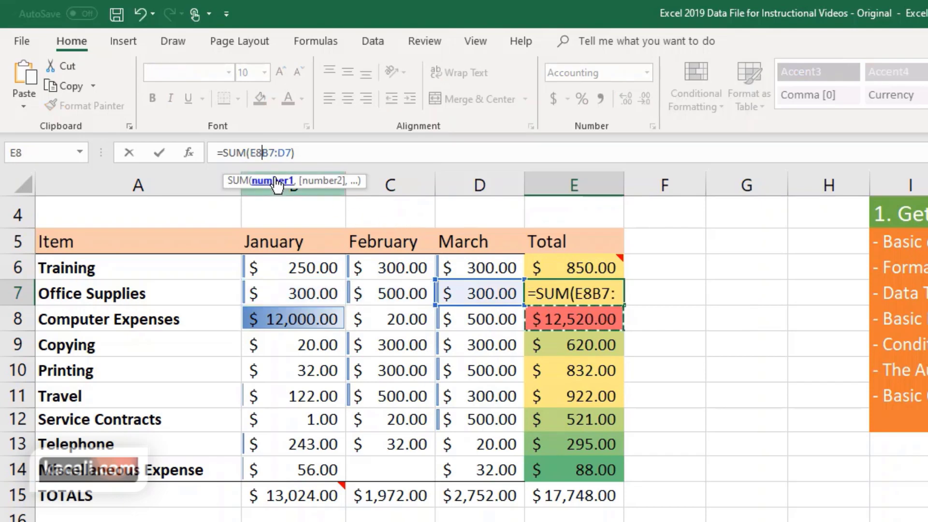
pyautogui.press('Escape')
pyautogui.press('Down')
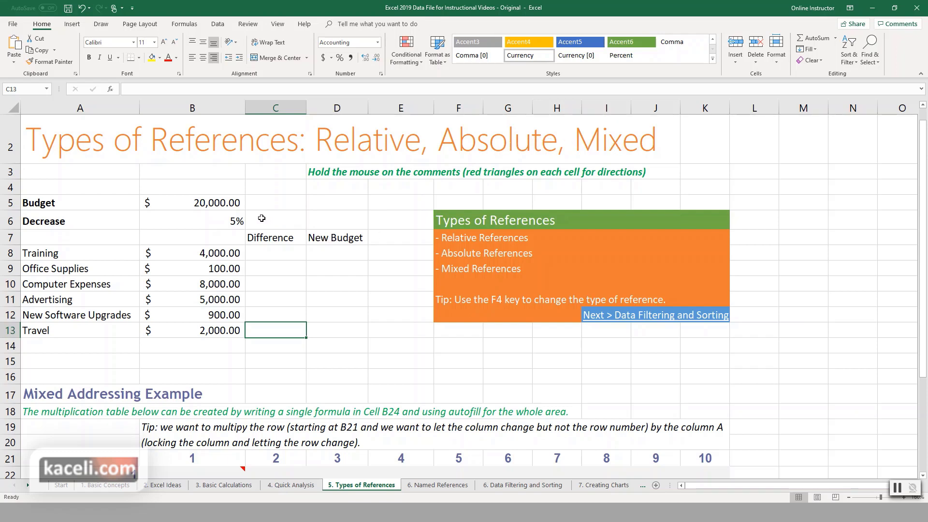
# - Enter =B8 in E8 so it shows the $4,000.00 Training amount
pyautogui.click(400, 252)
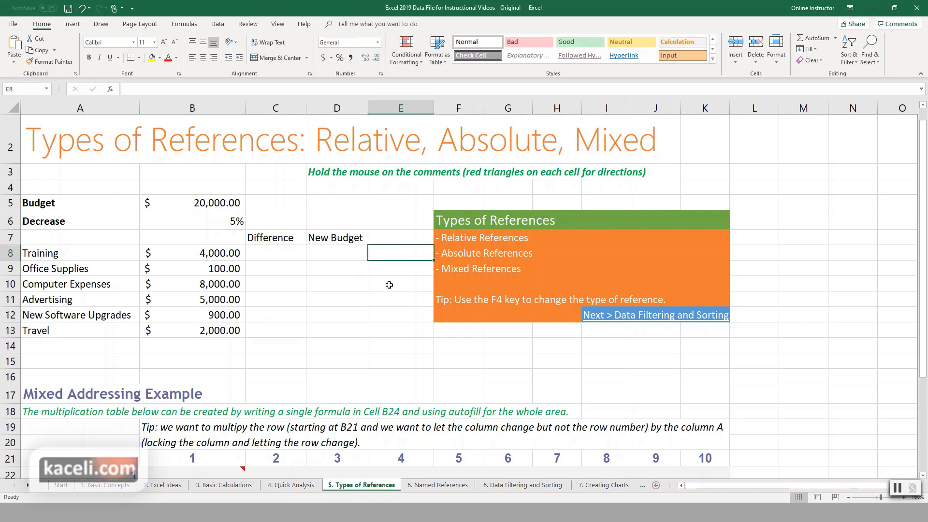
pyautogui.click(213, 254)
pyautogui.click(386, 255)
pyautogui.write('=')
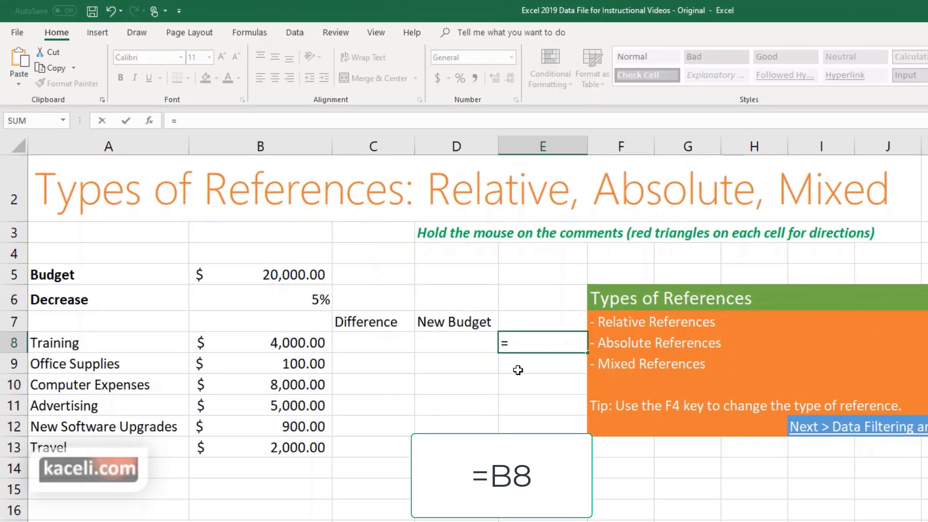
pyautogui.write('b8')
pyautogui.press('Return')
pyautogui.click(545, 346)
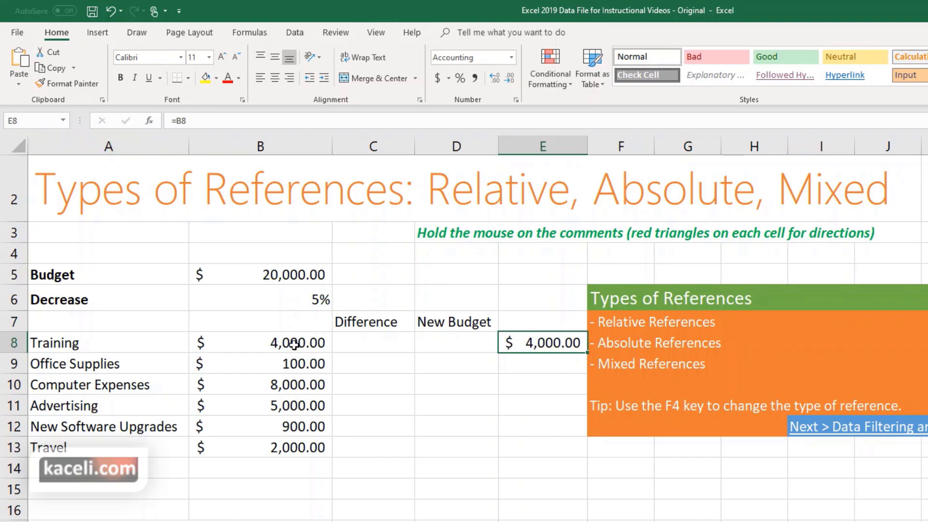
# - Fill E8's =B8 down to E13, check the shifted references, then undo the fill
pyautogui.moveTo(588, 353); pyautogui.dragTo(575, 453)
pyautogui.click(293, 367)
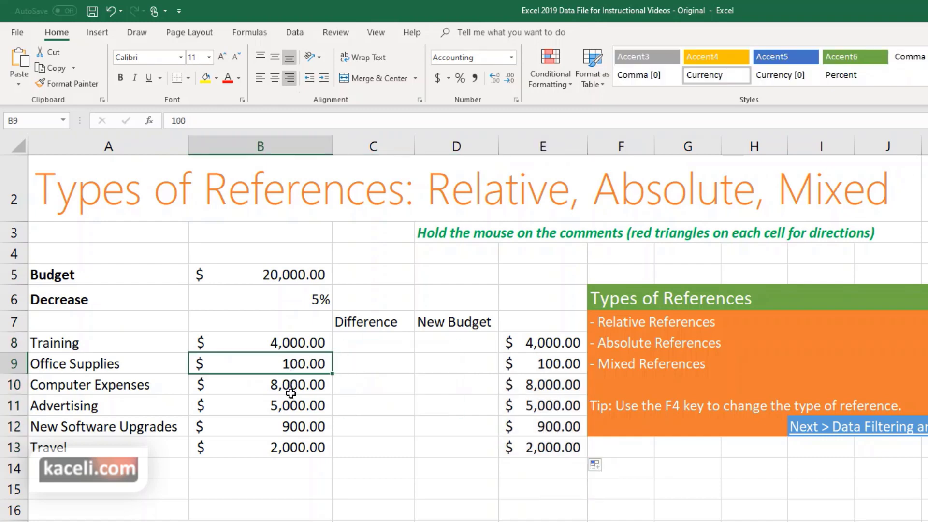
pyautogui.click(551, 344)
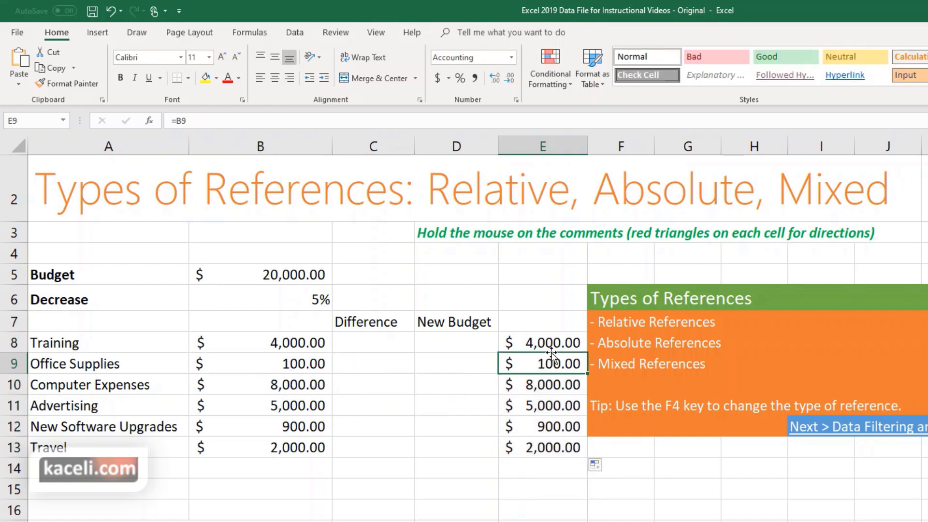
pyautogui.click(544, 366)
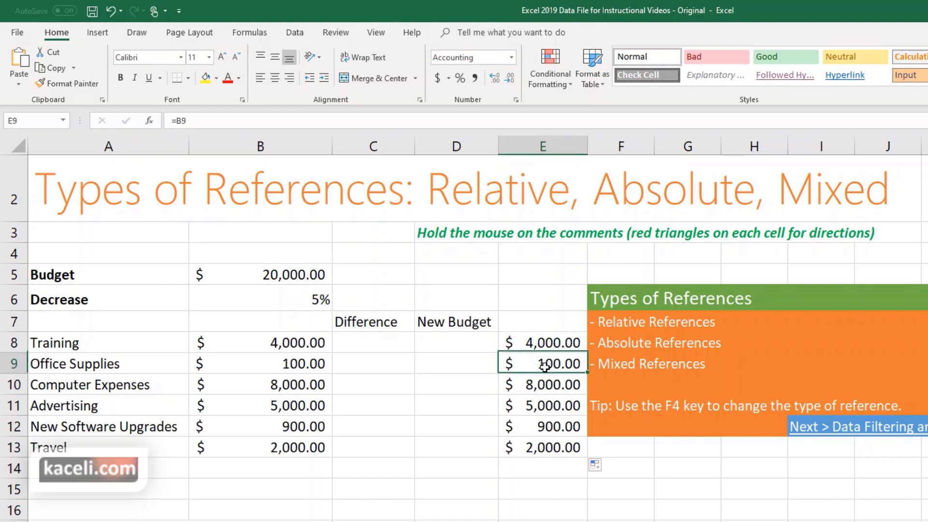
pyautogui.click(544, 380)
pyautogui.hotkey('ctrl', 'z')
pyautogui.click(181, 122)
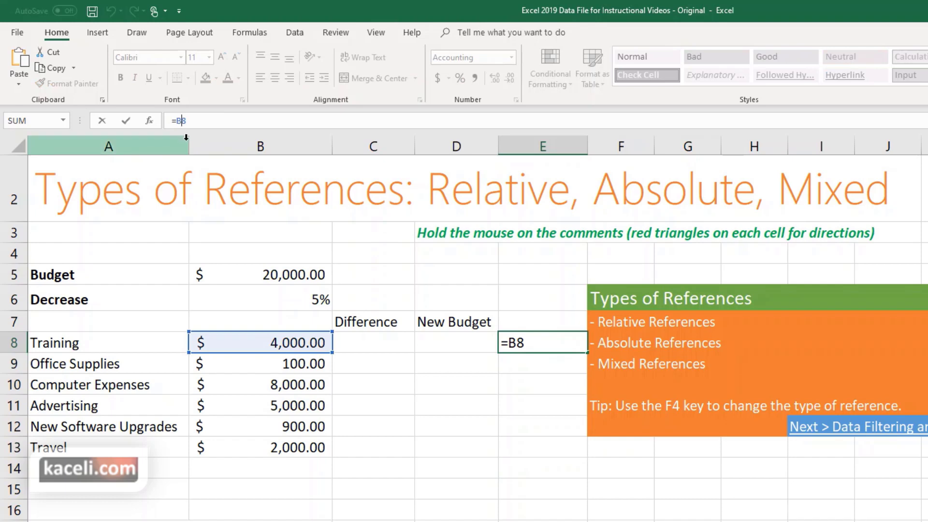
# - Change E8's formula to the absolute reference =$B$8
pyautogui.press('F4')
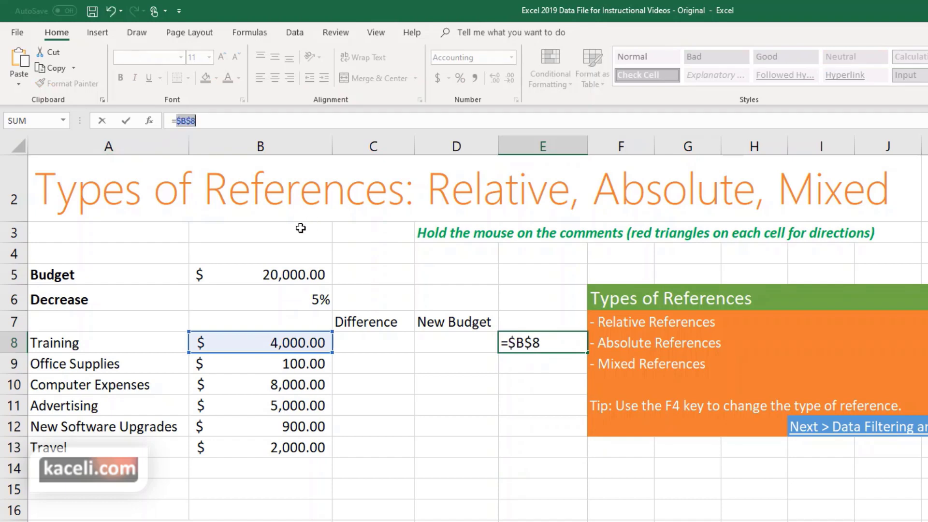
pyautogui.click(190, 120)
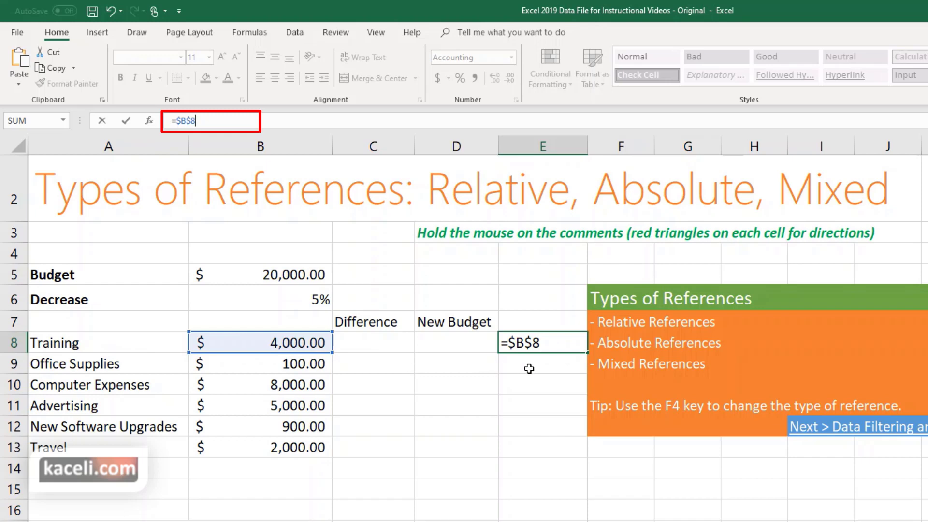
pyautogui.press('Return')
pyautogui.click(553, 343)
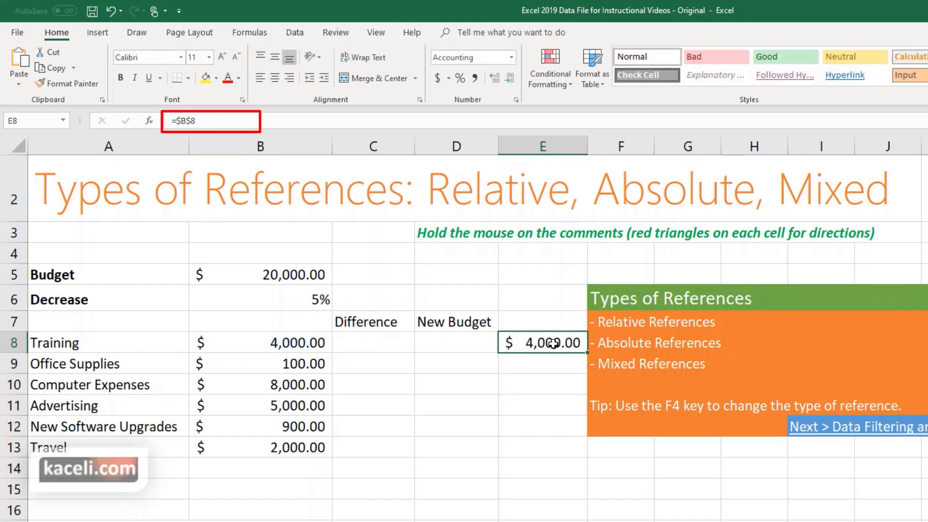
# - Fill =$B$8 down to E13, check the copies, then clear E9:E13
pyautogui.moveTo(587, 353); pyautogui.dragTo(576, 456)
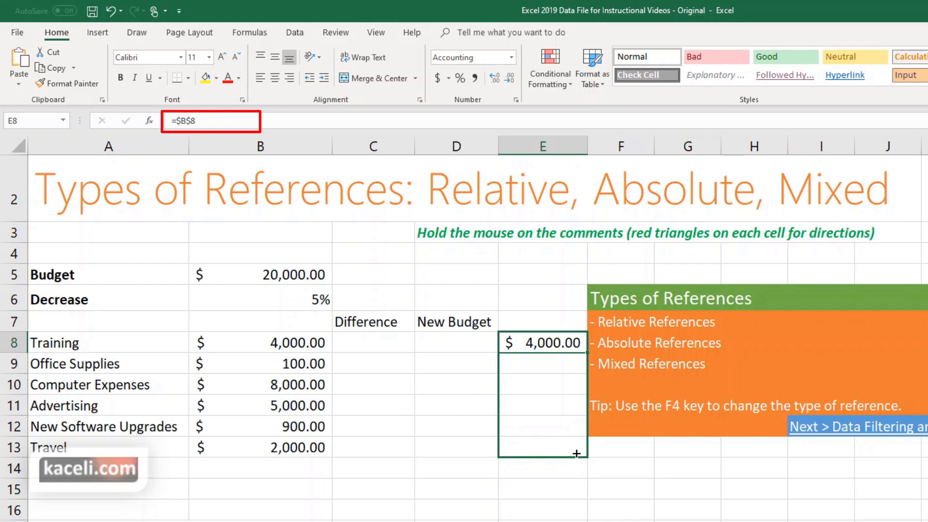
pyautogui.moveTo(576, 454); pyautogui.dragTo(576, 454)
pyautogui.click(546, 440)
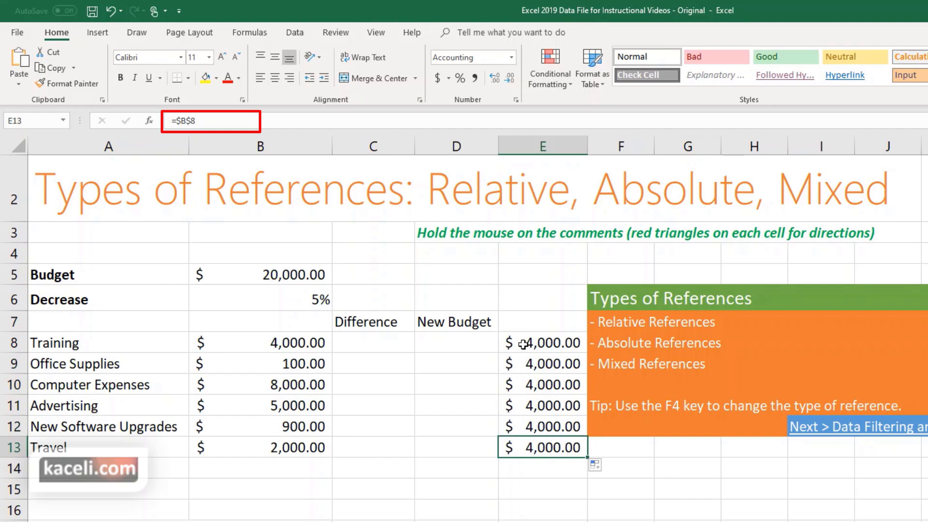
pyautogui.moveTo(519, 345); pyautogui.dragTo(528, 442)
pyautogui.click(546, 363)
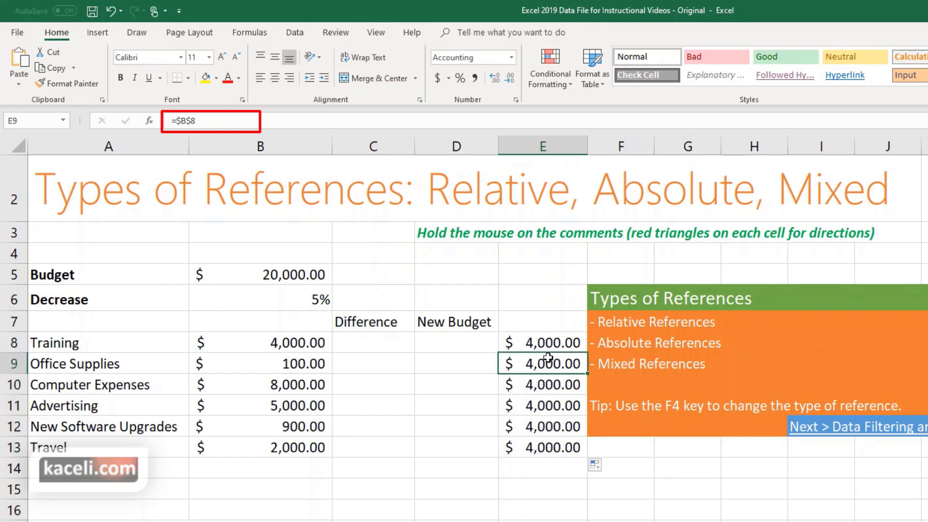
pyautogui.moveTo(547, 357); pyautogui.dragTo(560, 441)
pyautogui.press('Delete')
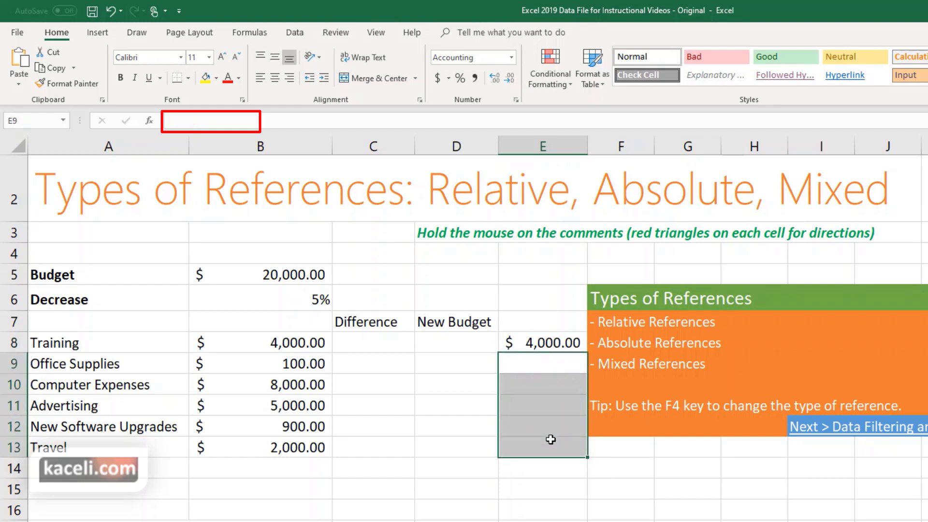
# - Change E8's formula to the column-locked reference =$B8
pyautogui.click(548, 344)
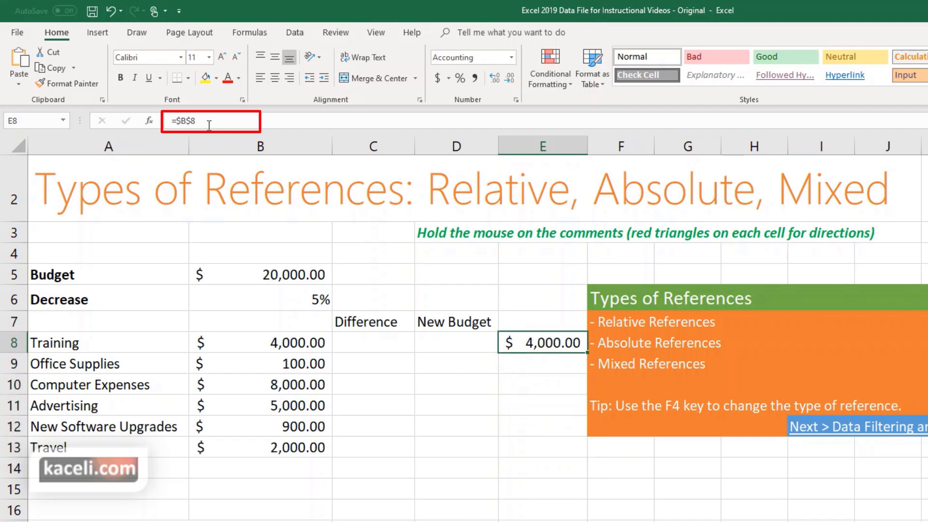
pyautogui.click(193, 122)
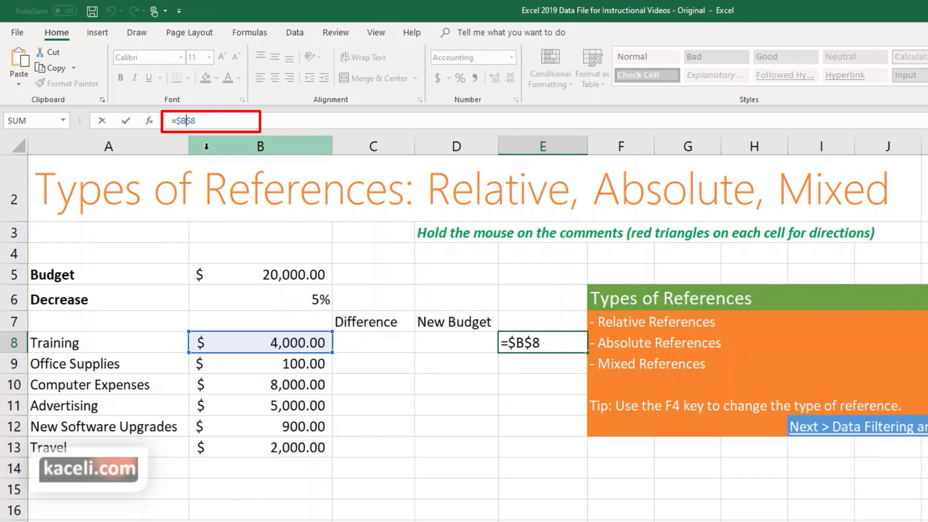
pyautogui.click(516, 342)
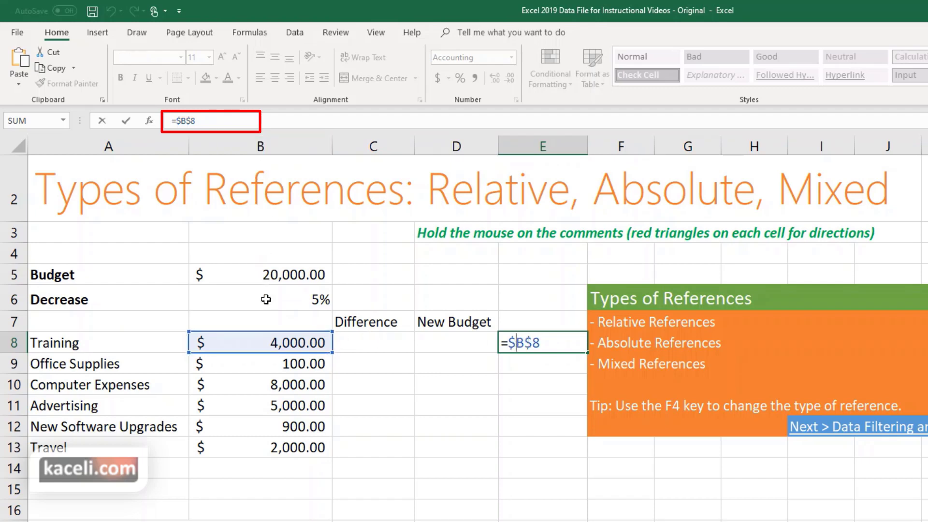
pyautogui.click(195, 121)
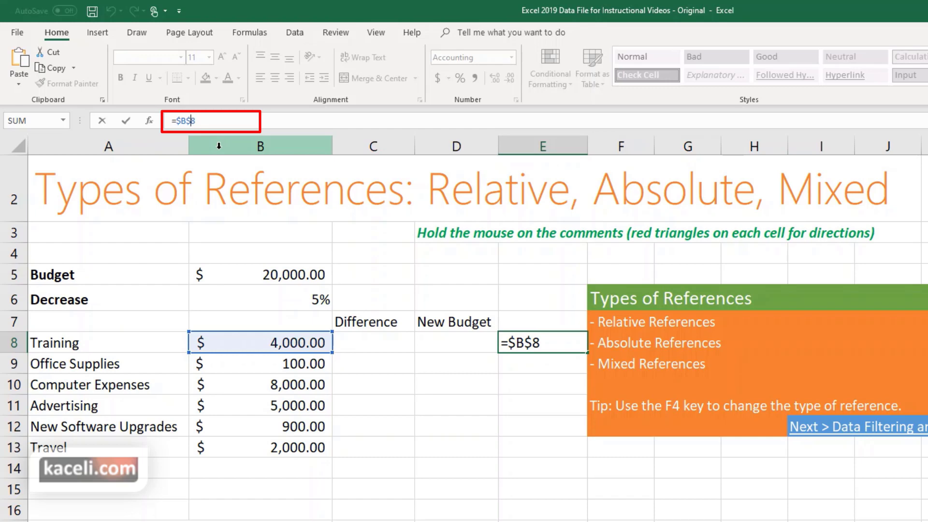
pyautogui.press('Left')
pyautogui.press('BackSpace')
pyautogui.write('$')
pyautogui.press('F4')
pyautogui.press('F4')
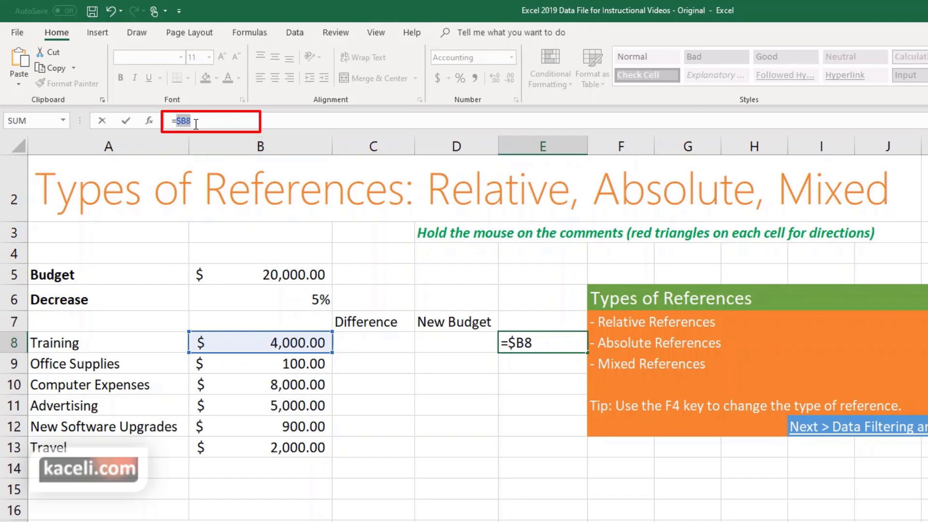
pyautogui.click(504, 358)
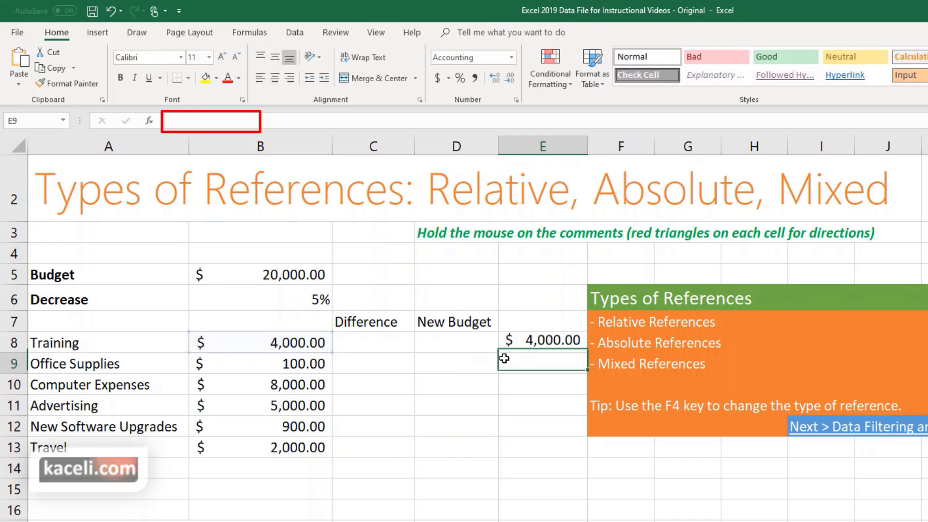
# - Fill =$B8 down through E13 and insert a new blank column after E
pyautogui.click(541, 343)
pyautogui.moveTo(587, 354); pyautogui.dragTo(584, 455)
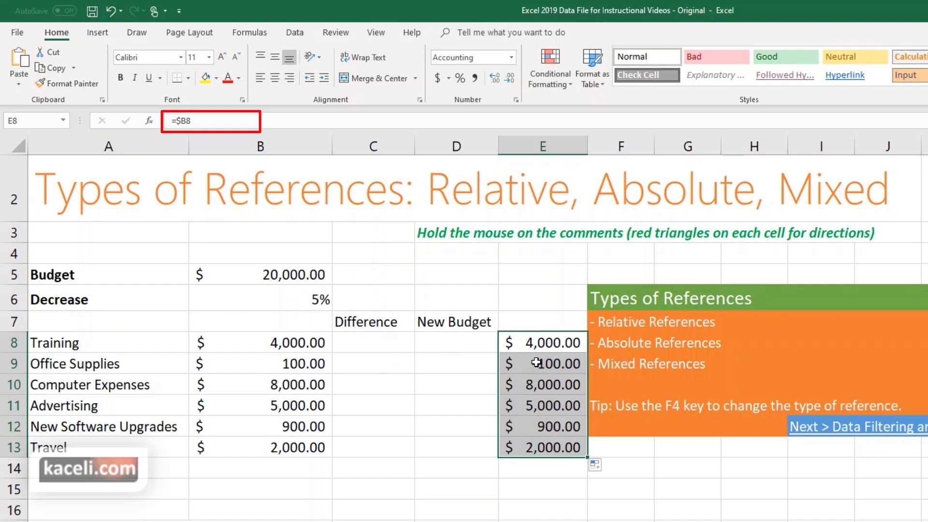
pyautogui.click(551, 344)
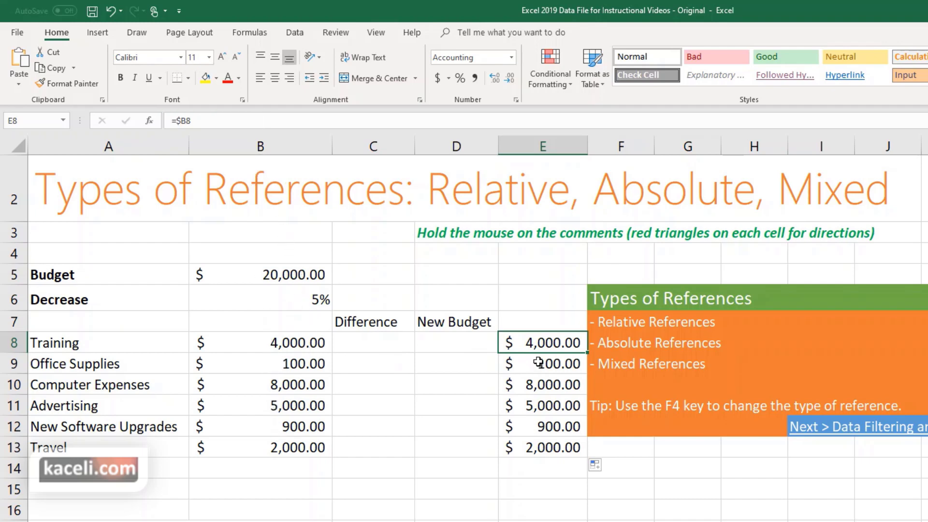
pyautogui.rightClick(571, 147)
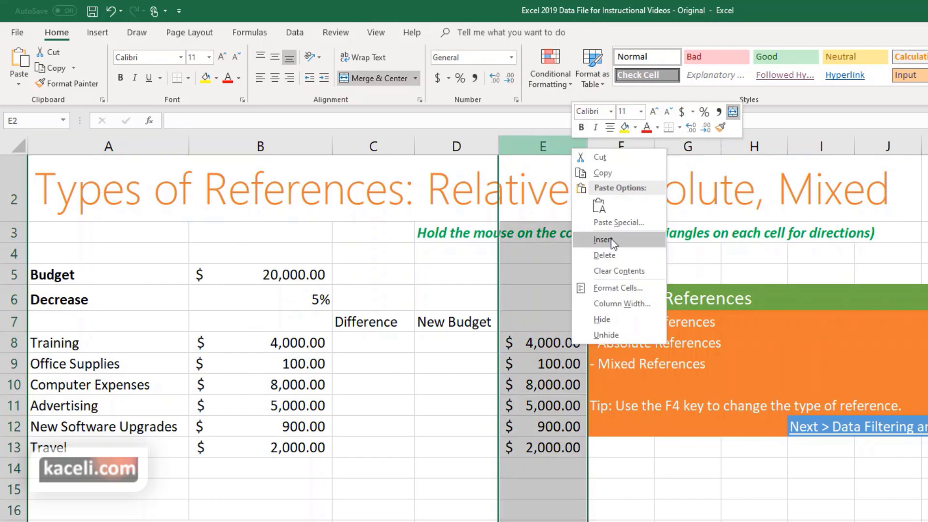
pyautogui.click(611, 239)
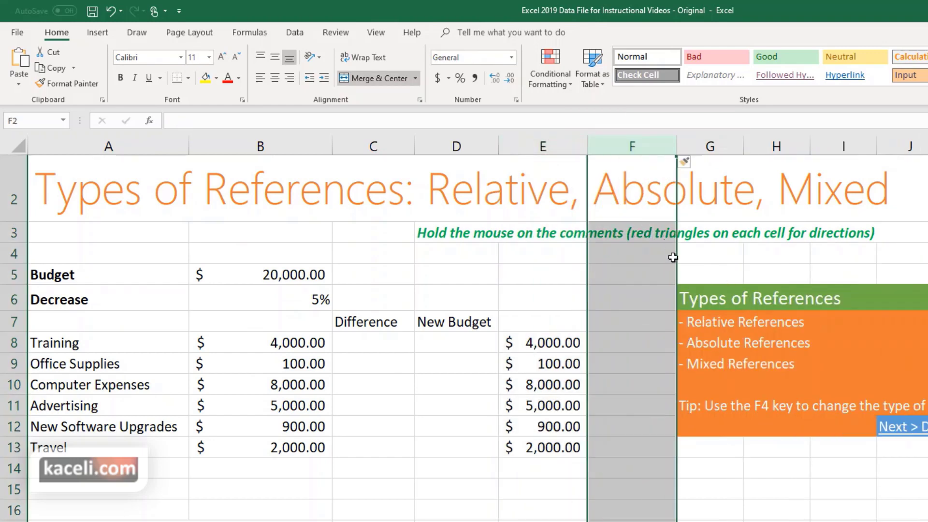
# - Delete the copied amounts in E9:E13 and reselect E8 to show =$B8
pyautogui.click(601, 346)
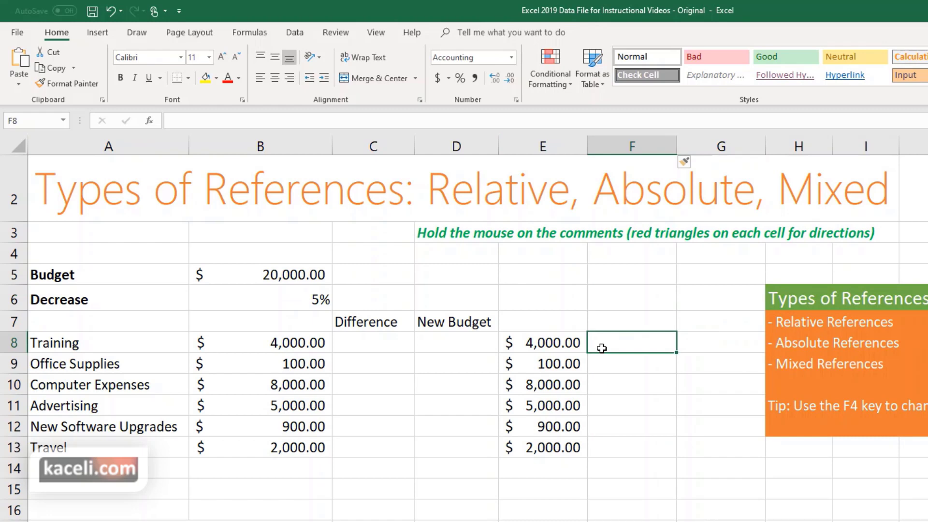
pyautogui.click(558, 347)
pyautogui.moveTo(556, 370); pyautogui.dragTo(556, 441)
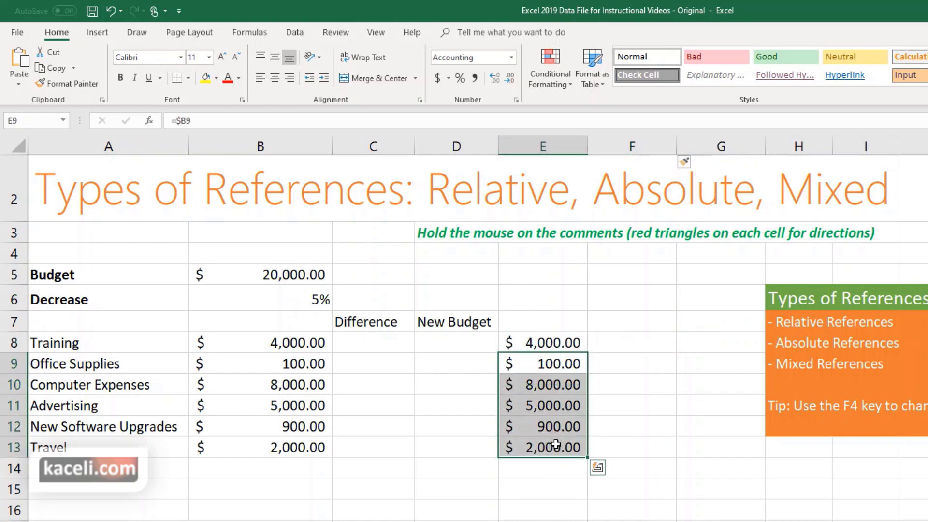
pyautogui.press('Delete')
pyautogui.click(576, 344)
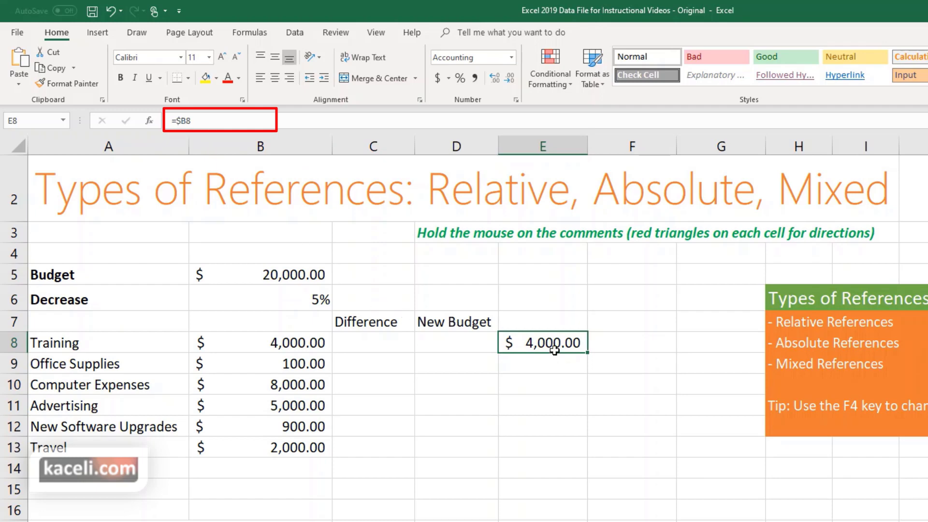
# - Copy E8's =$B8 formula across to G8 and check the result in F8
pyautogui.moveTo(588, 353); pyautogui.dragTo(714, 350)
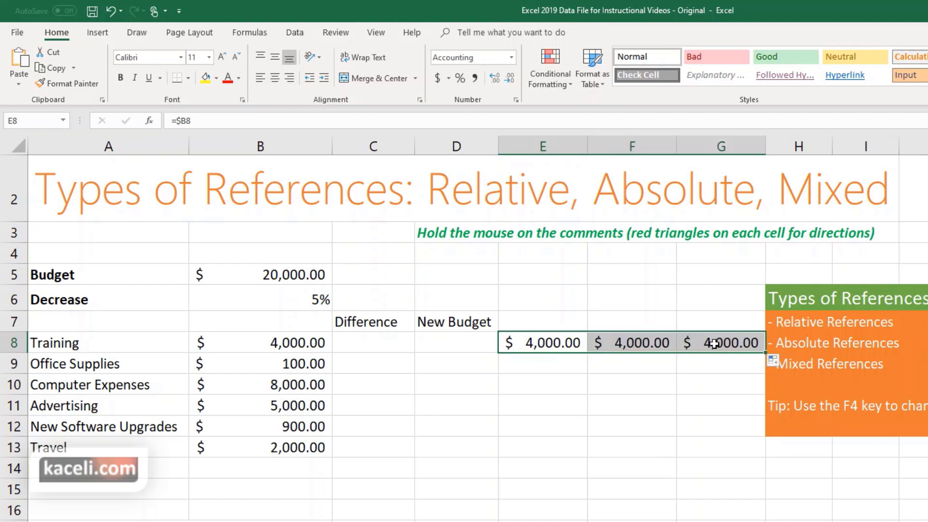
pyautogui.click(626, 342)
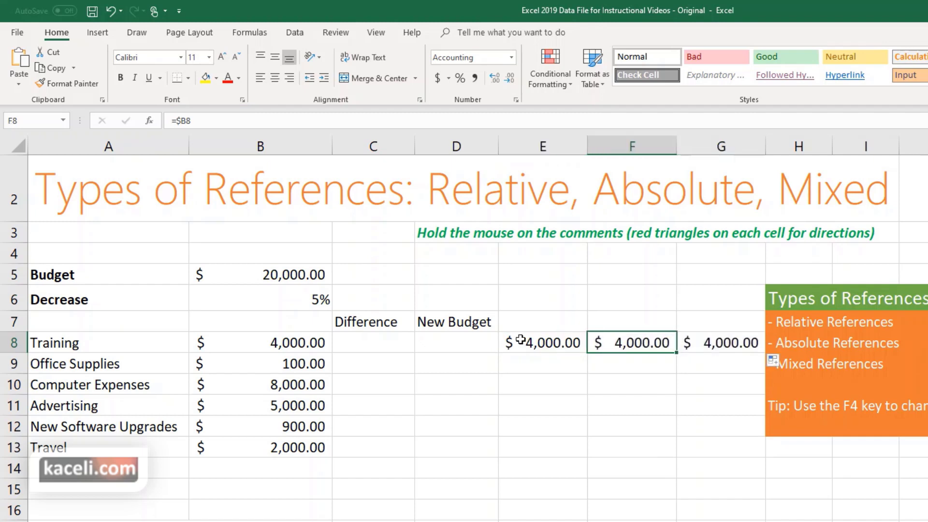
pyautogui.click(283, 343)
pyautogui.click(367, 344)
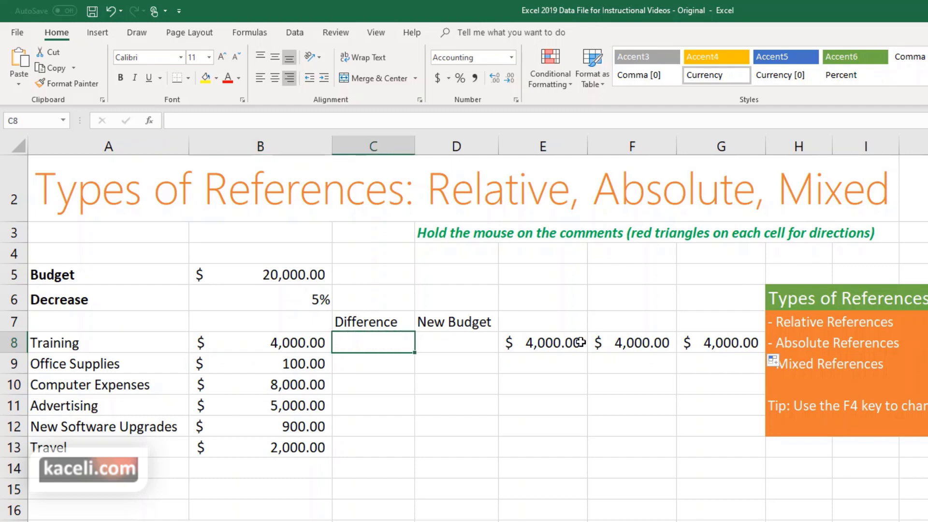
pyautogui.click(561, 344)
# - Make E8 the relative =B8, copy it to G8 (showing =D8), then select E8:G13
pyautogui.click(187, 121)
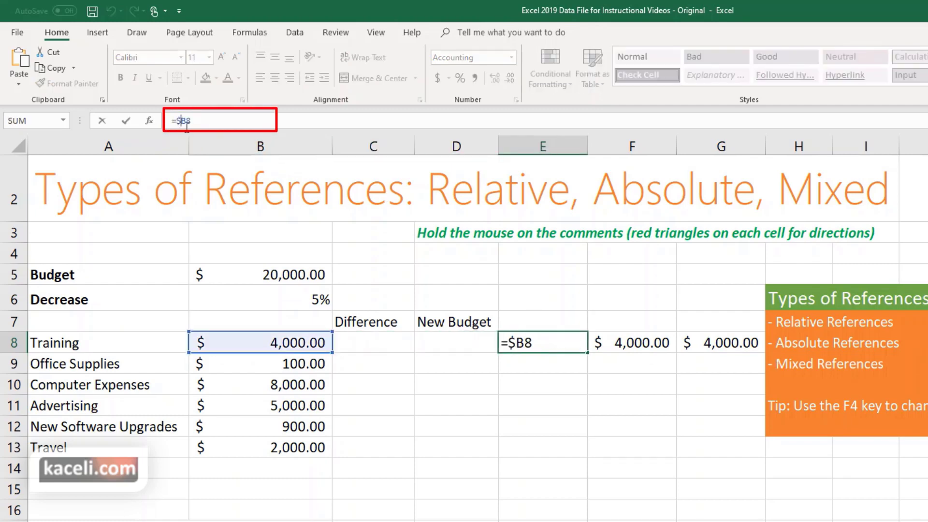
pyautogui.press('F4')
pyautogui.hotkey('ctrl', 'Return')
pyautogui.moveTo(587, 352); pyautogui.dragTo(740, 351)
pyautogui.click(621, 366)
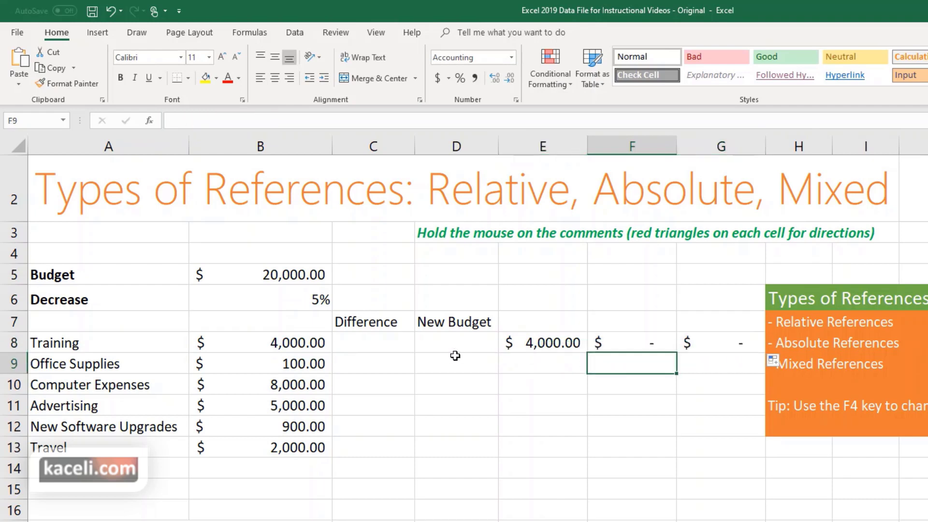
pyautogui.click(373, 343)
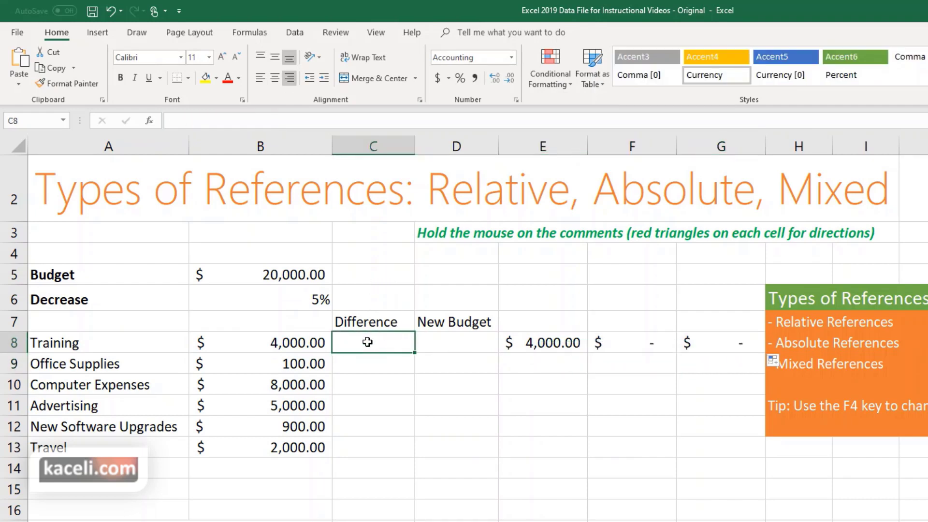
pyautogui.click(694, 341)
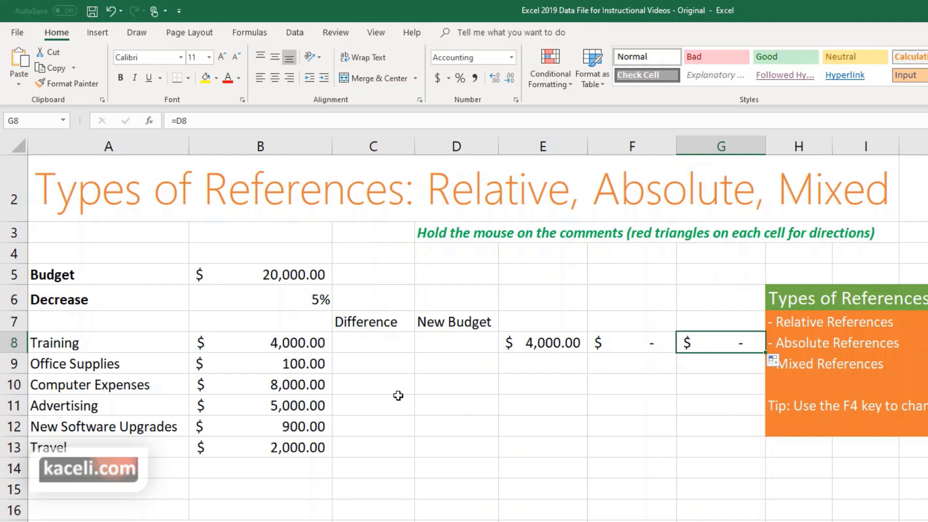
pyautogui.click(321, 306)
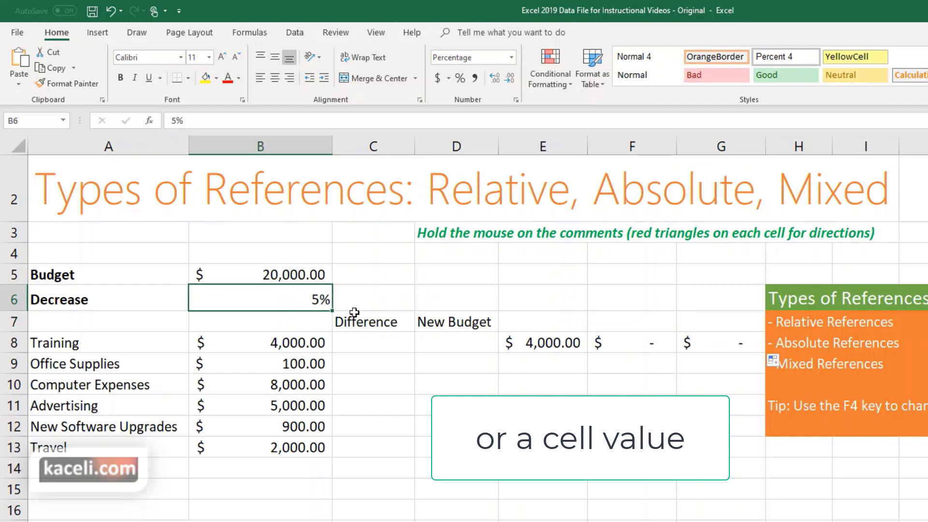
pyautogui.moveTo(539, 349); pyautogui.dragTo(714, 445)
pyautogui.press('Delete')
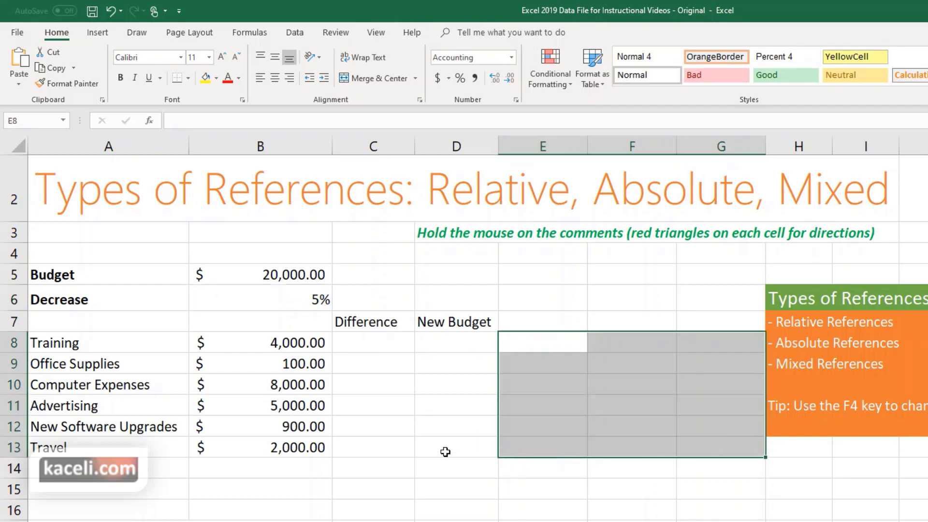
pyautogui.click(443, 450)
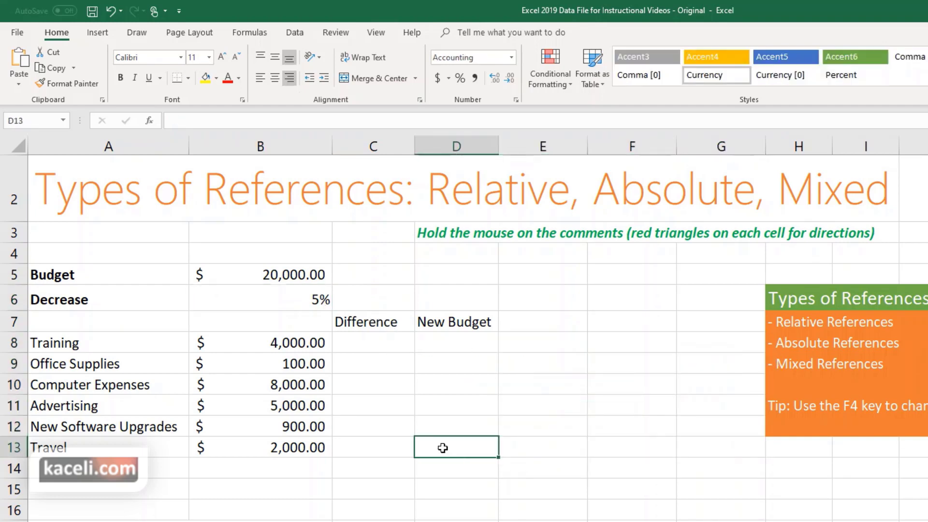
pyautogui.click(250, 274)
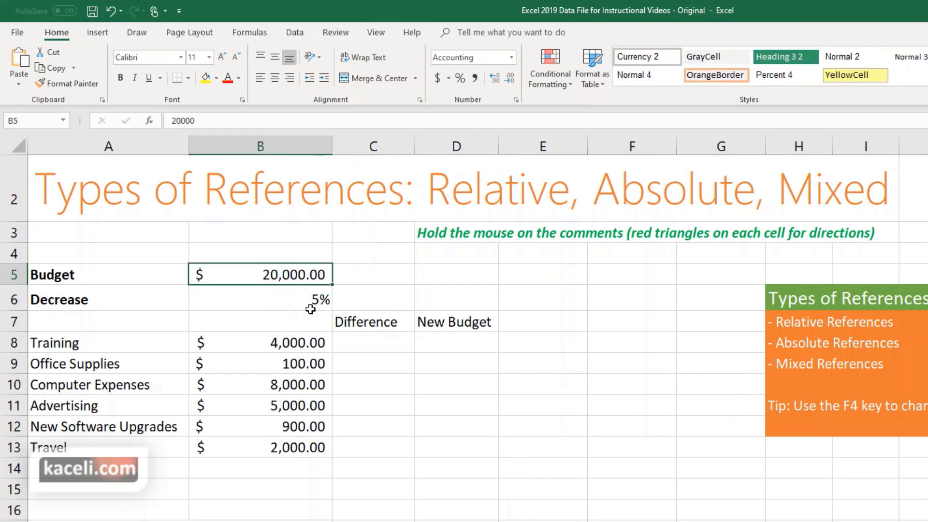
pyautogui.click(312, 308)
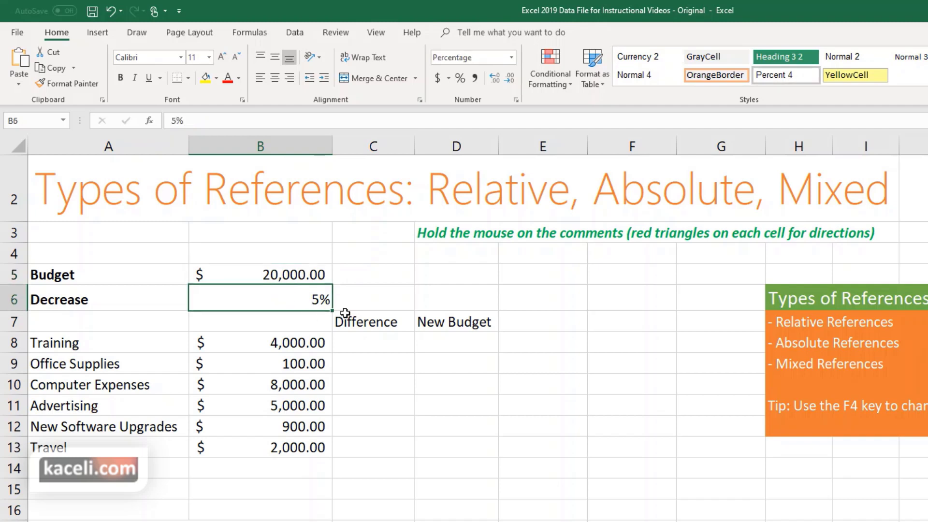
pyautogui.click(359, 349)
pyautogui.moveTo(263, 349); pyautogui.dragTo(267, 447)
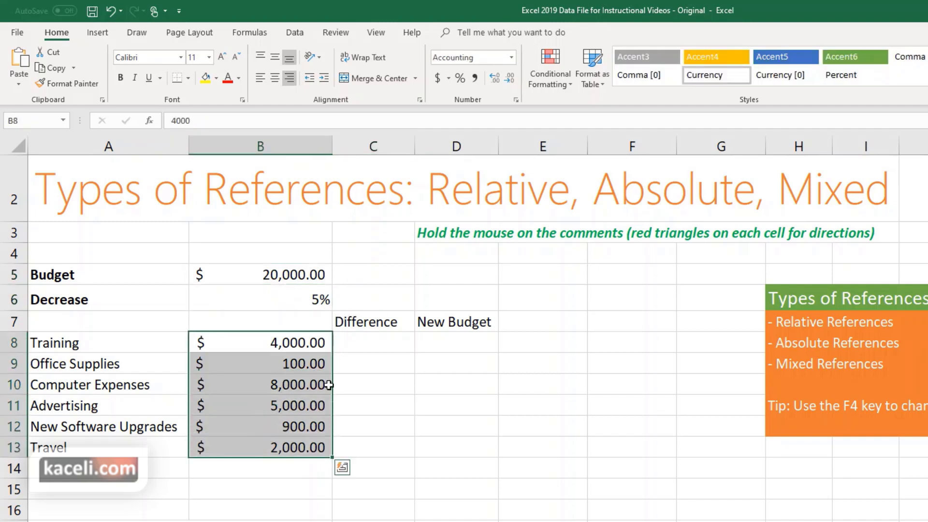
pyautogui.click(363, 344)
pyautogui.moveTo(363, 343); pyautogui.dragTo(362, 456)
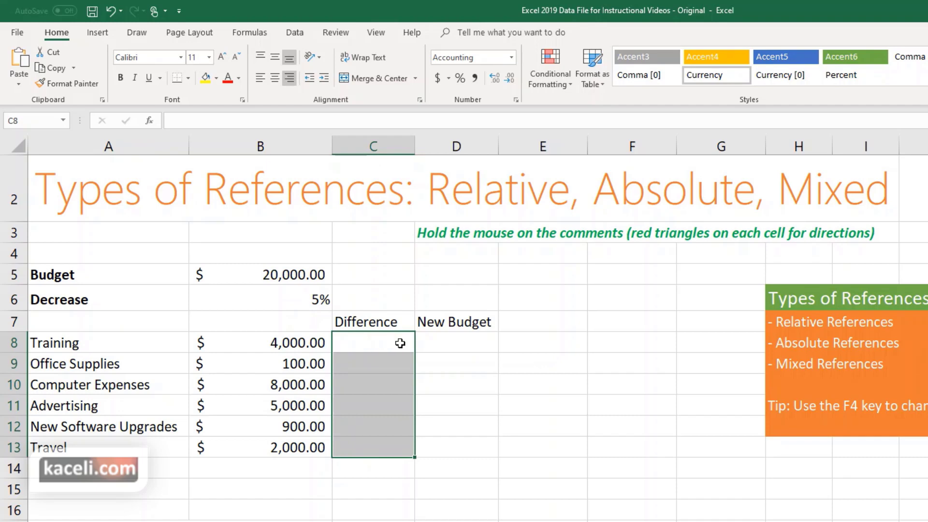
pyautogui.click(467, 342)
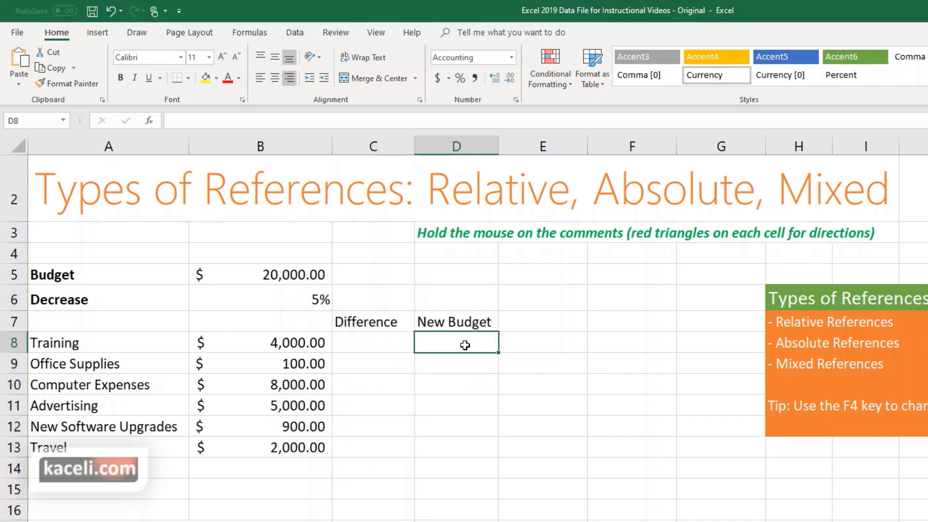
# - Enter =B8*B6 in C8 so the Training difference shows $200.00
pyautogui.click(357, 352)
pyautogui.write('=')
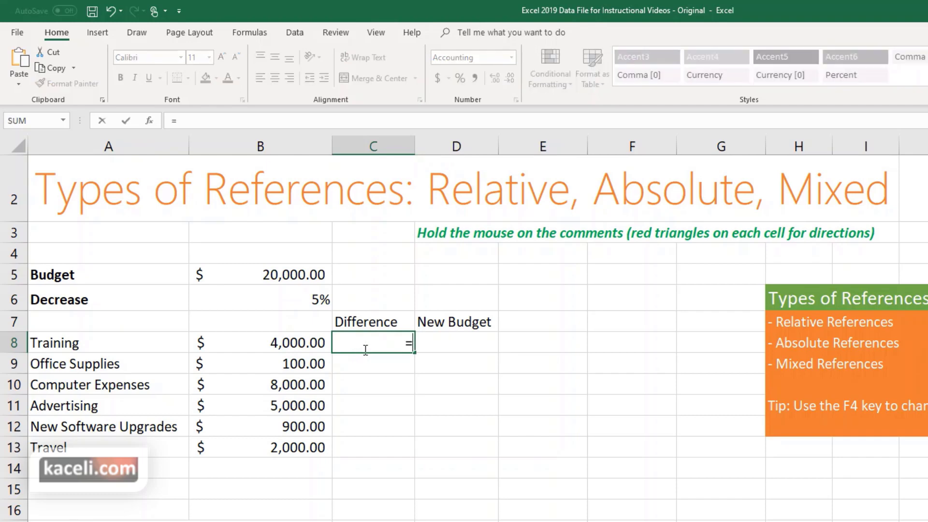
pyautogui.click(308, 346)
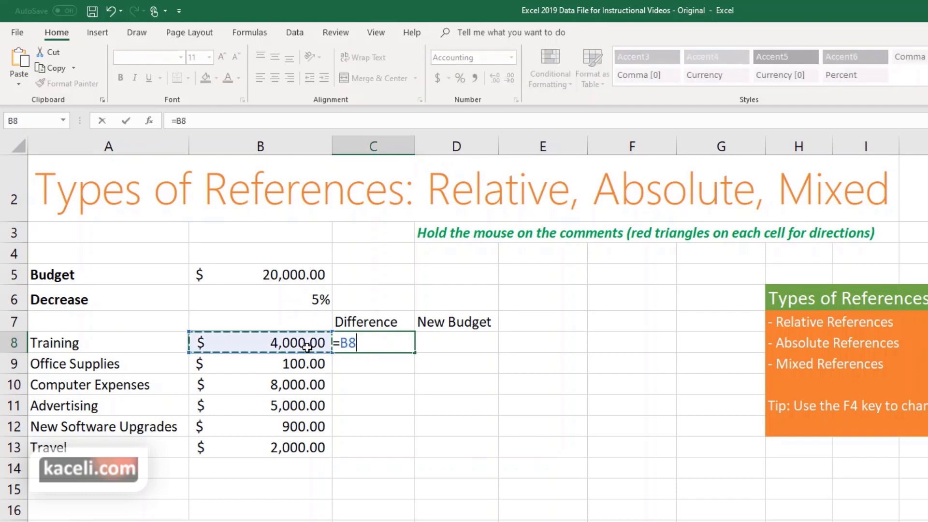
pyautogui.write('*')
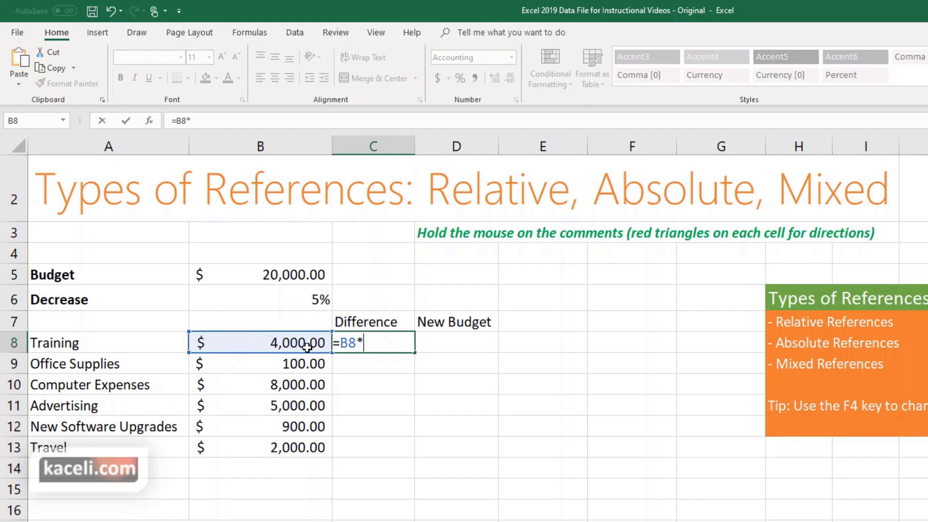
pyautogui.click(287, 304)
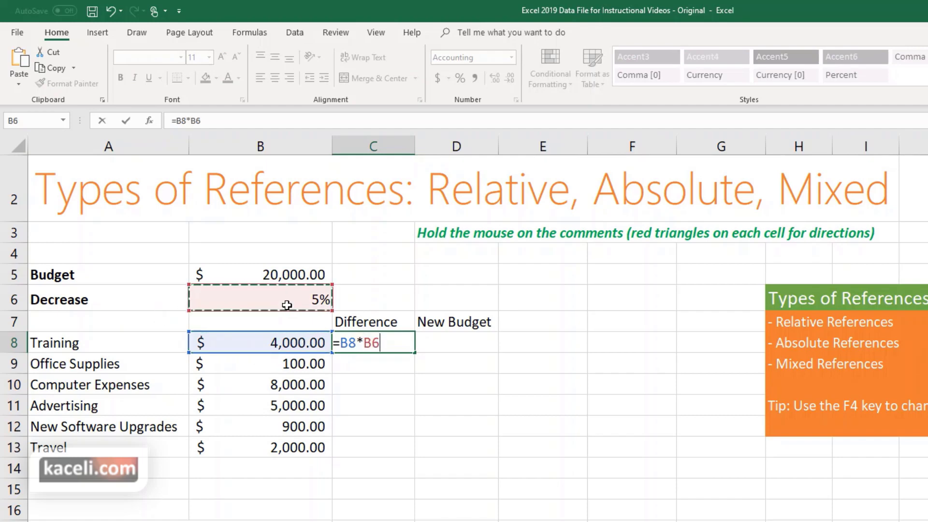
pyautogui.press('Return')
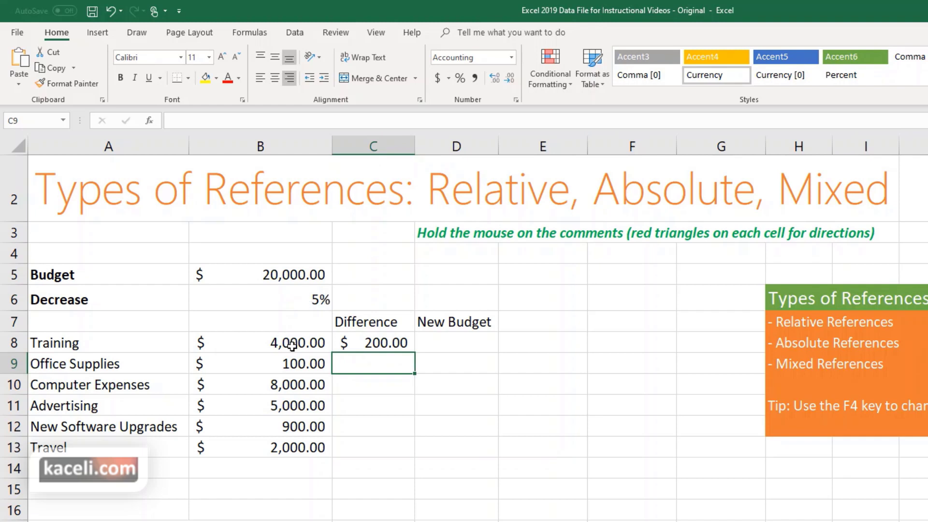
pyautogui.click(372, 342)
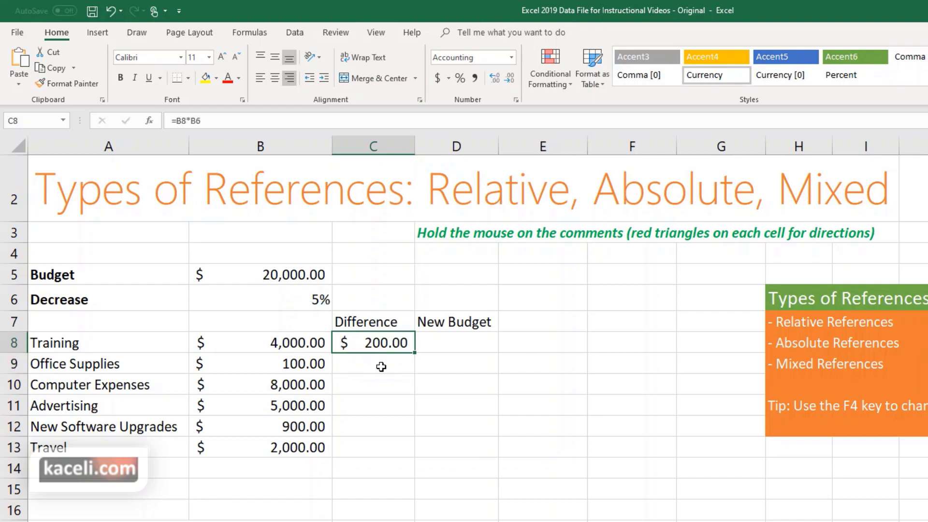
# - Enter =B9*B6 in C9 so the Office Supplies difference shows $5.00
pyautogui.click(379, 368)
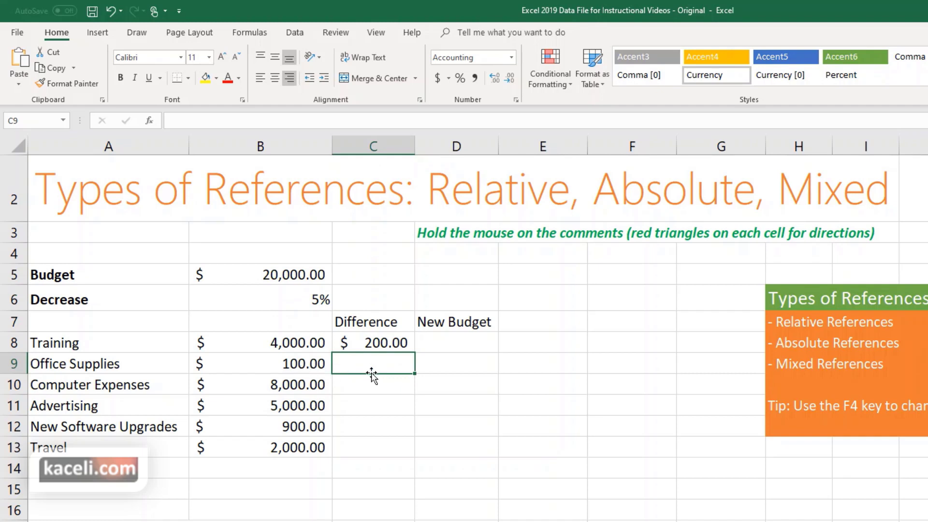
pyautogui.write('=')
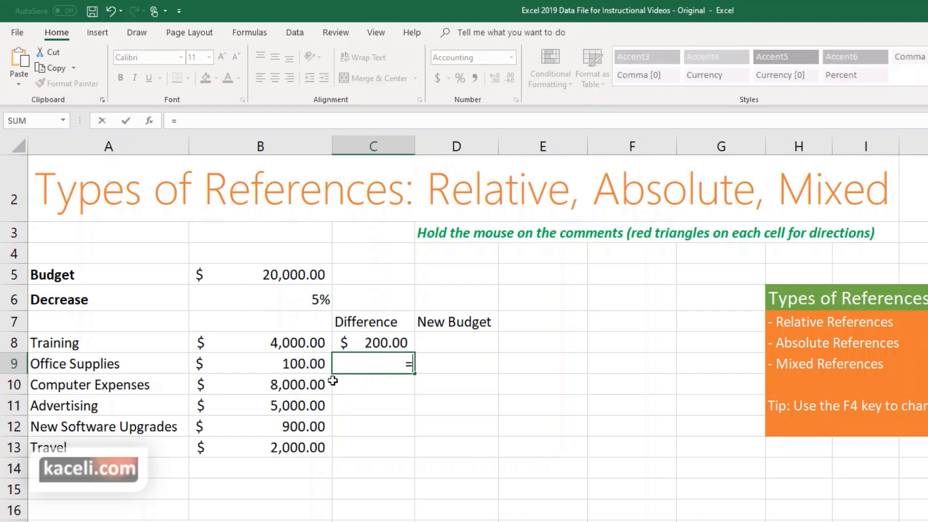
pyautogui.click(318, 363)
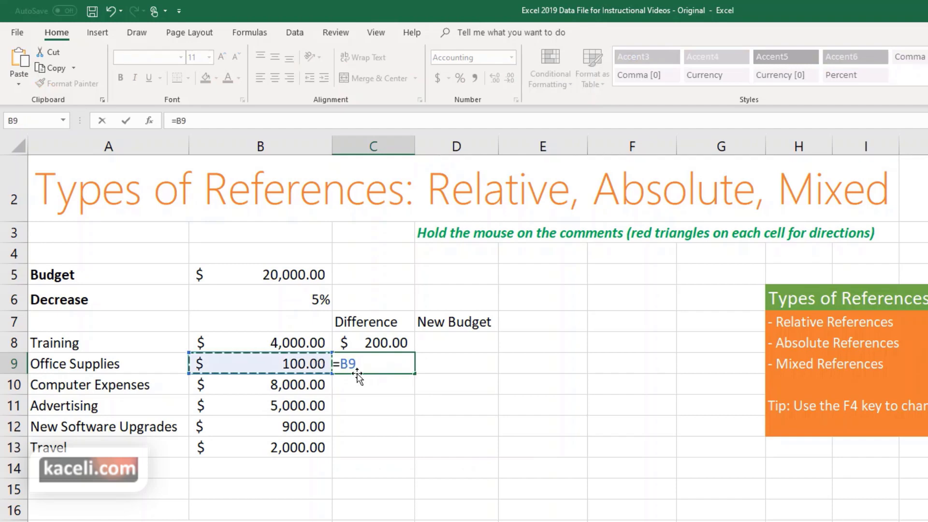
pyautogui.write('*')
pyautogui.click(320, 301)
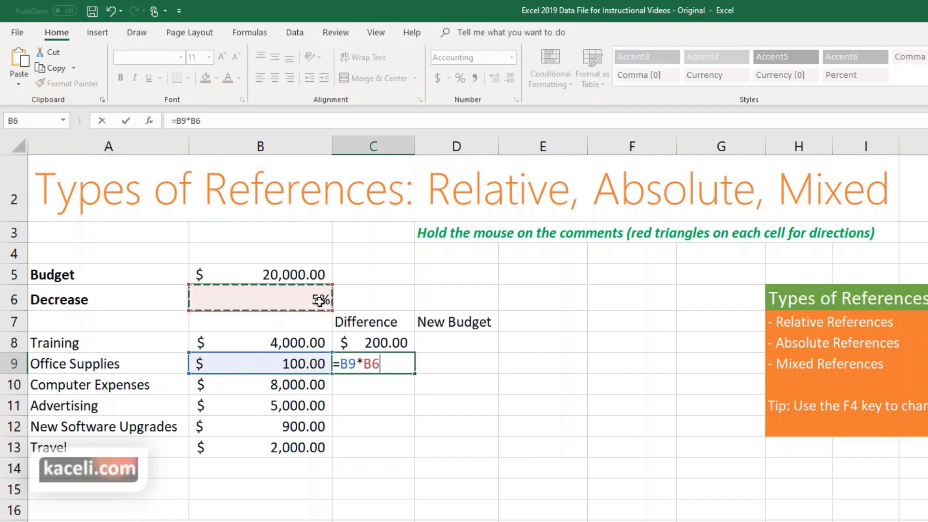
pyautogui.press('Return')
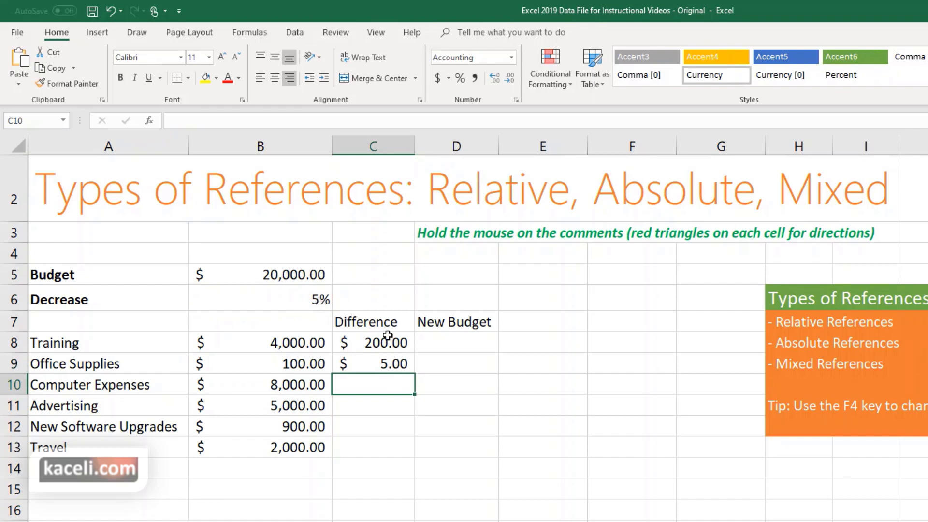
pyautogui.click(385, 368)
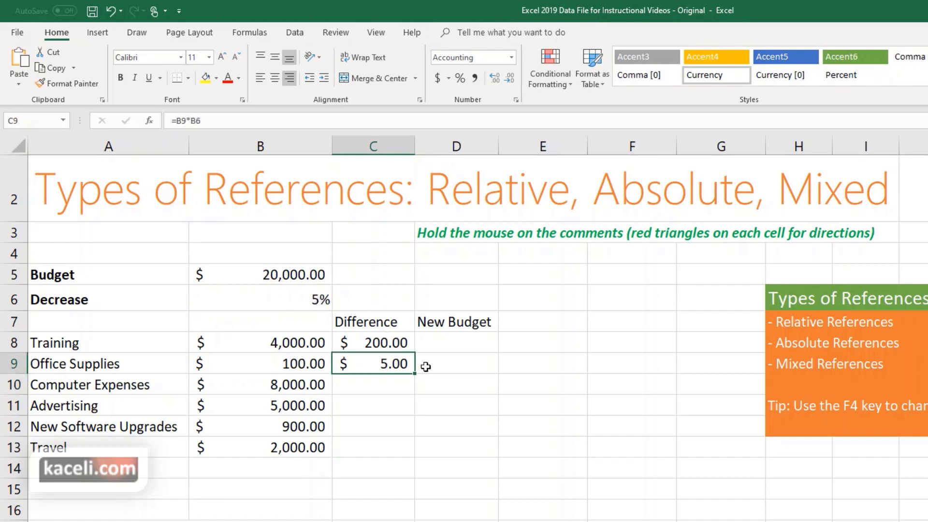
# - Clear C9, AutoFill C8's =B8*B6 down to C13, and widen column C
pyautogui.press('Delete')
pyautogui.moveTo(368, 344); pyautogui.dragTo(413, 449)
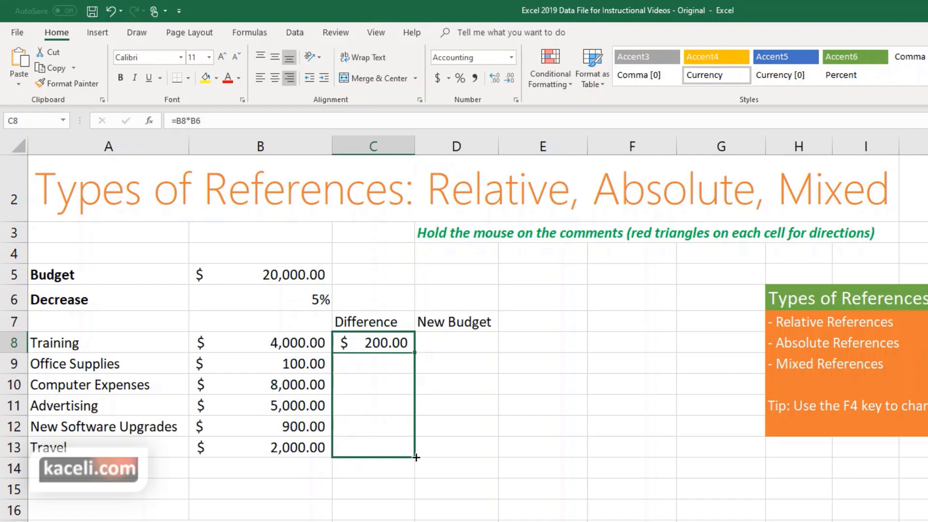
pyautogui.doubleClick(416, 457)
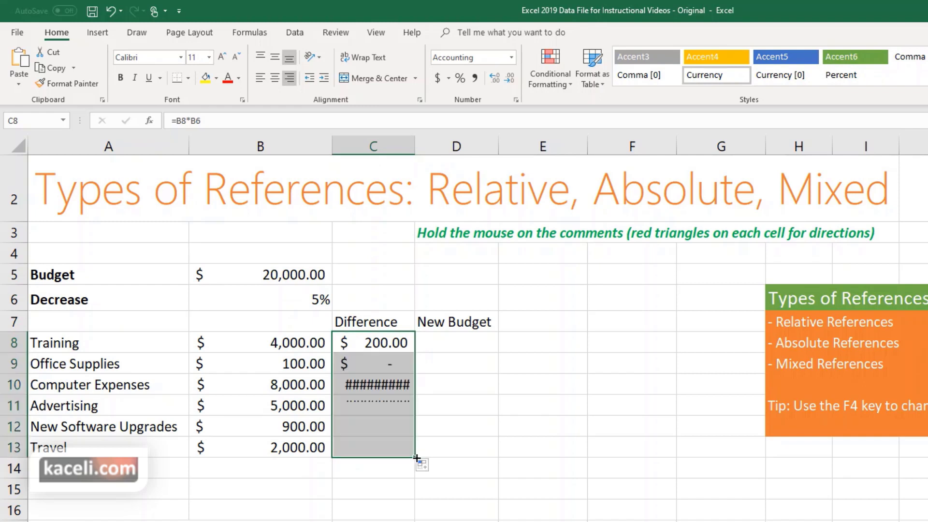
pyautogui.doubleClick(414, 148)
pyautogui.click(402, 386)
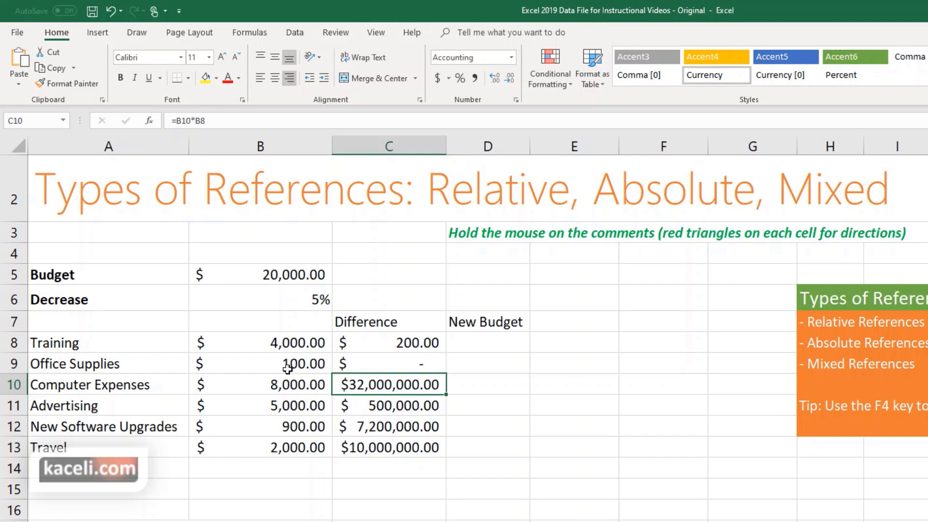
# - Inspect the Computer Expenses, Office Supplies and Training difference formulas
pyautogui.click(207, 120)
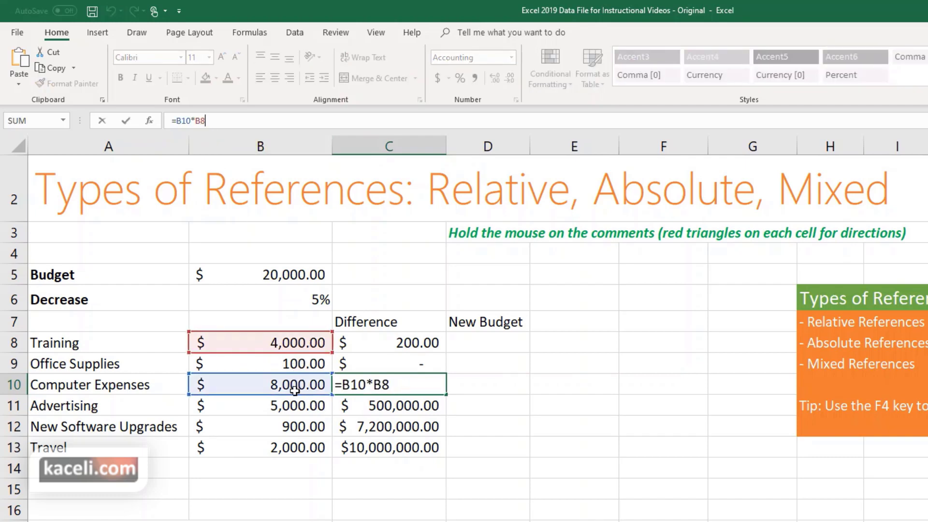
pyautogui.click(364, 363)
pyautogui.click(382, 345)
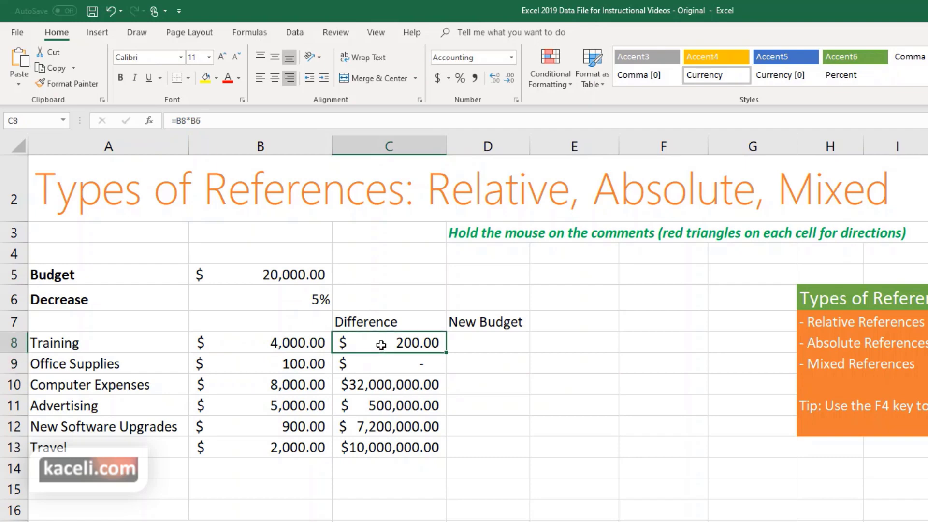
pyautogui.click(194, 120)
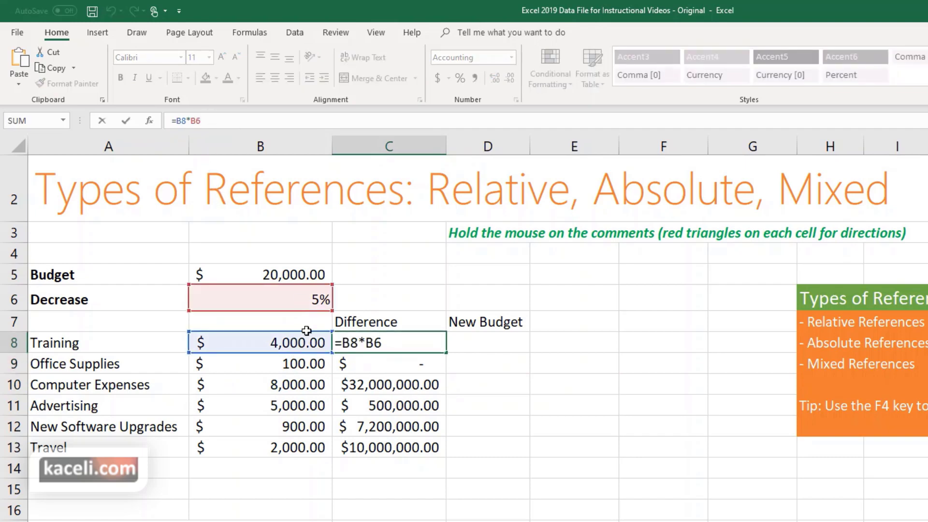
pyautogui.click(365, 368)
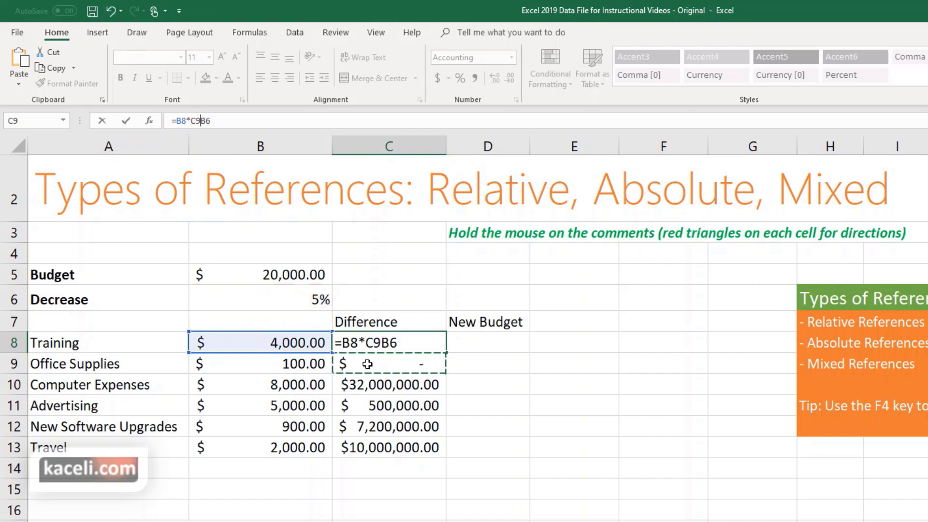
pyautogui.press('Escape')
# - Show the shifted references in the Office Supplies, Computer Expenses and Advertising formulas
pyautogui.doubleClick(366, 363)
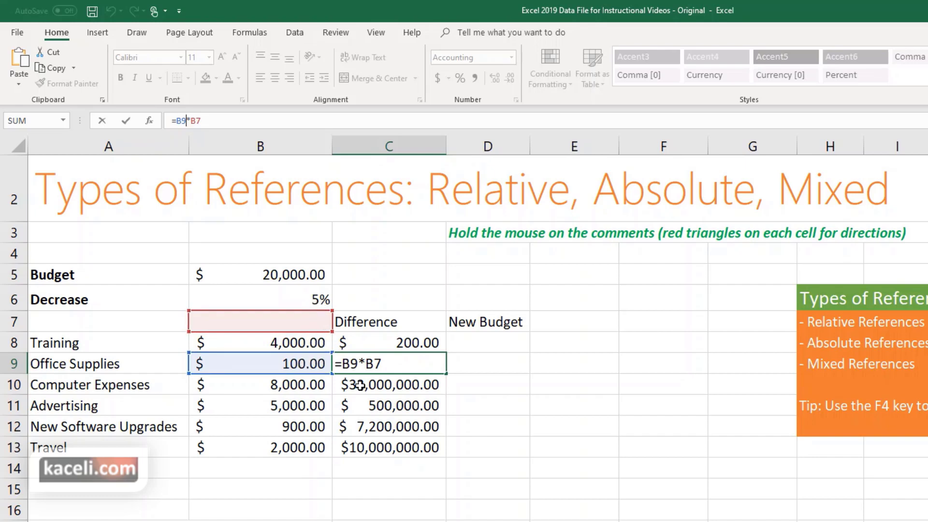
pyautogui.press('Return')
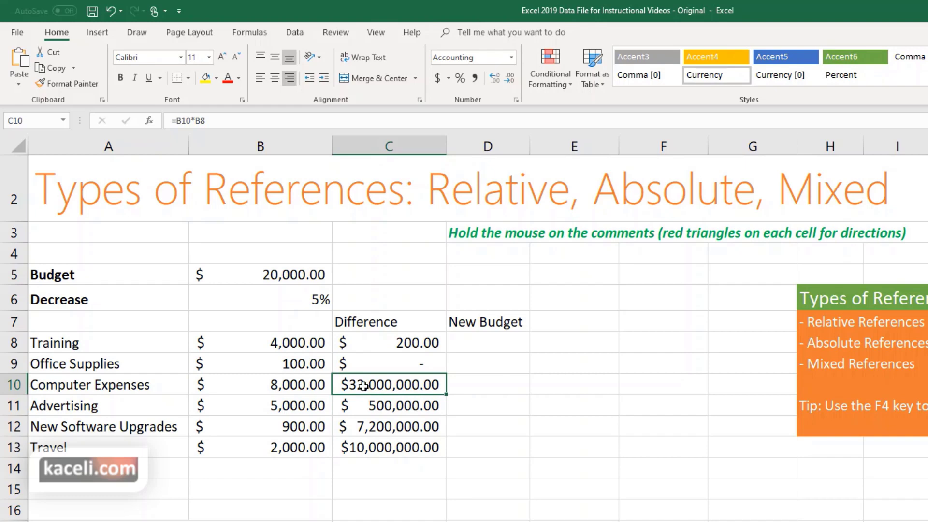
pyautogui.click(205, 121)
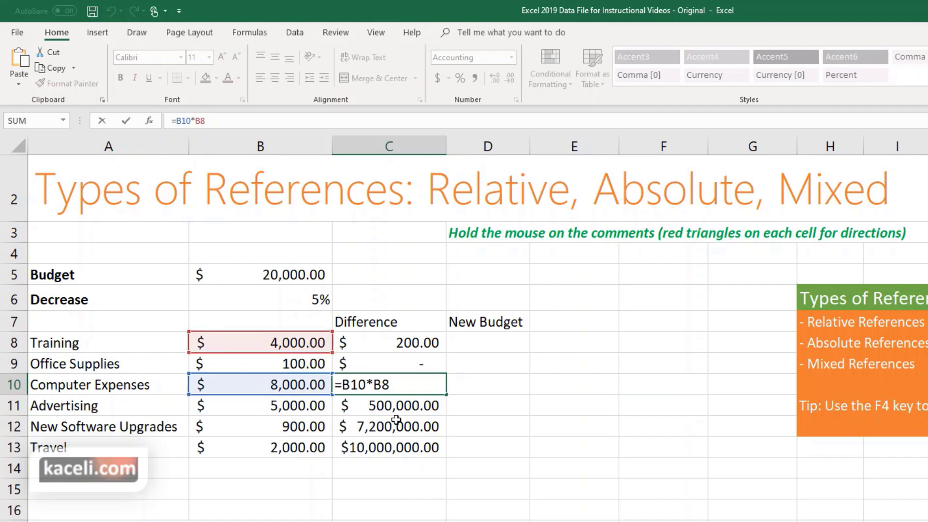
pyautogui.hotkey('ctrl', 'Return')
pyautogui.click(384, 408)
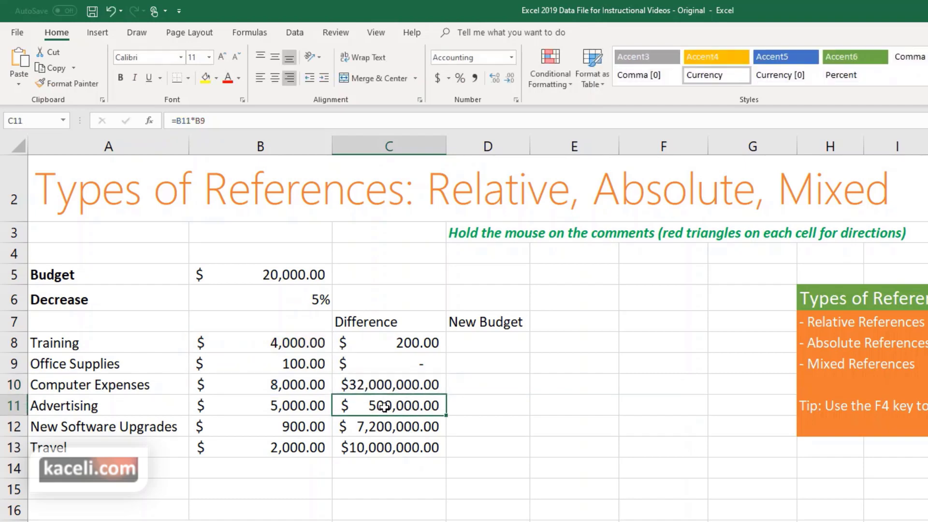
pyautogui.click(419, 347)
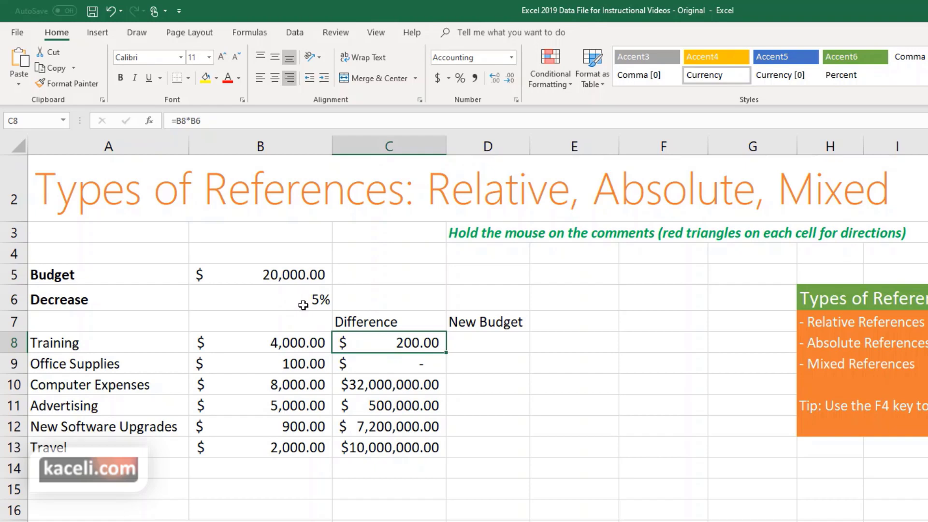
# - Change C8's formula to =B8*$B$6 with F4
pyautogui.click(195, 121)
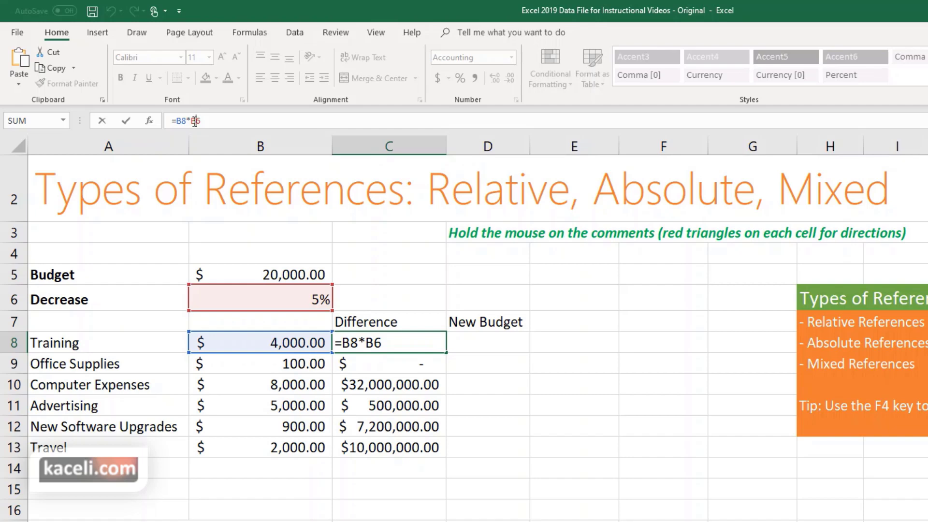
pyautogui.click(202, 122)
pyautogui.press('F4')
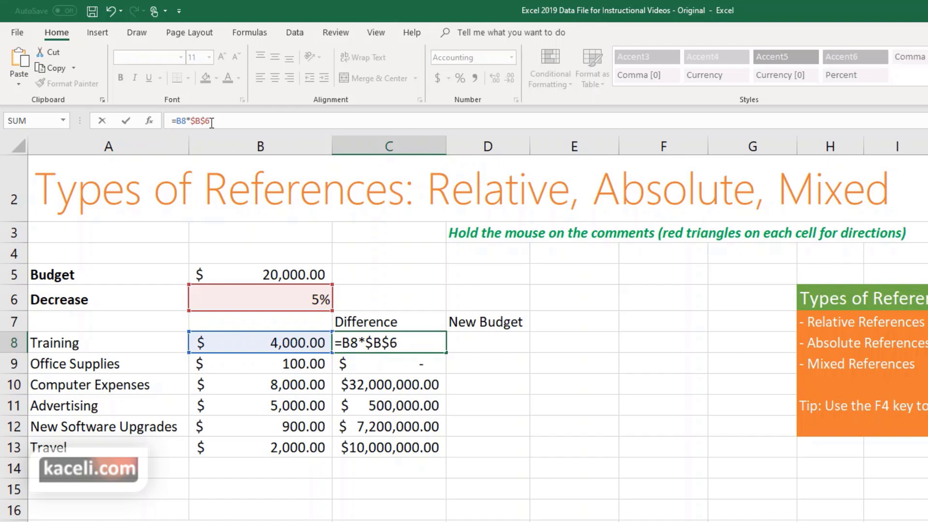
pyautogui.press('Return')
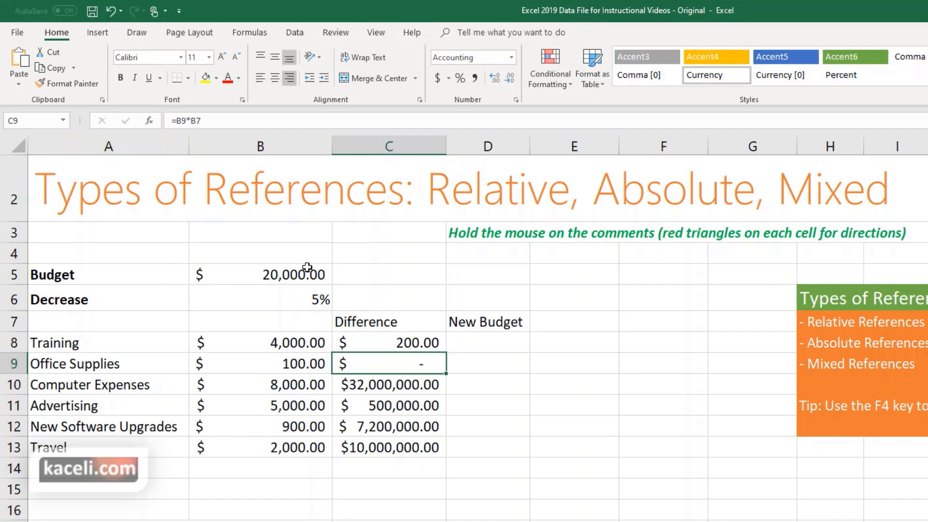
# - Fill =B8*$B$6 down to C13 and verify the Advertising row's references
pyautogui.click(398, 342)
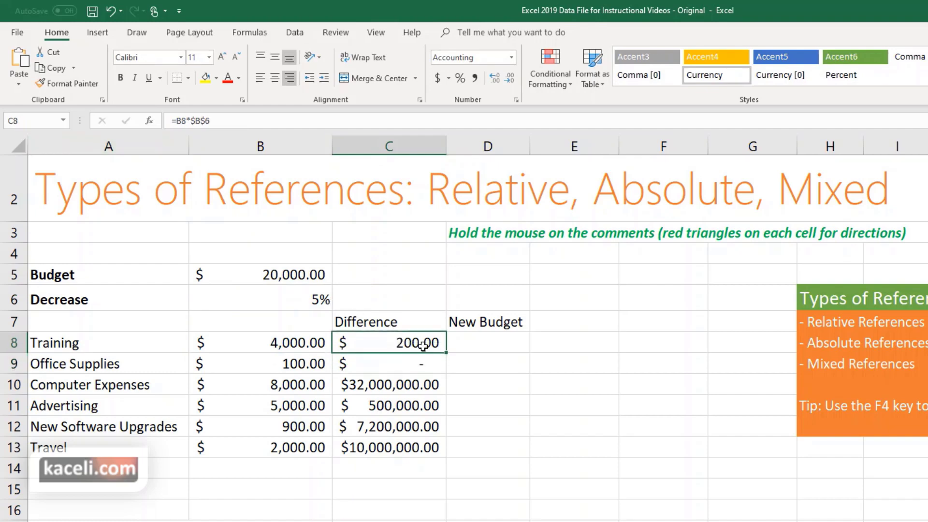
pyautogui.moveTo(446, 355); pyautogui.dragTo(447, 447)
pyautogui.click(421, 398)
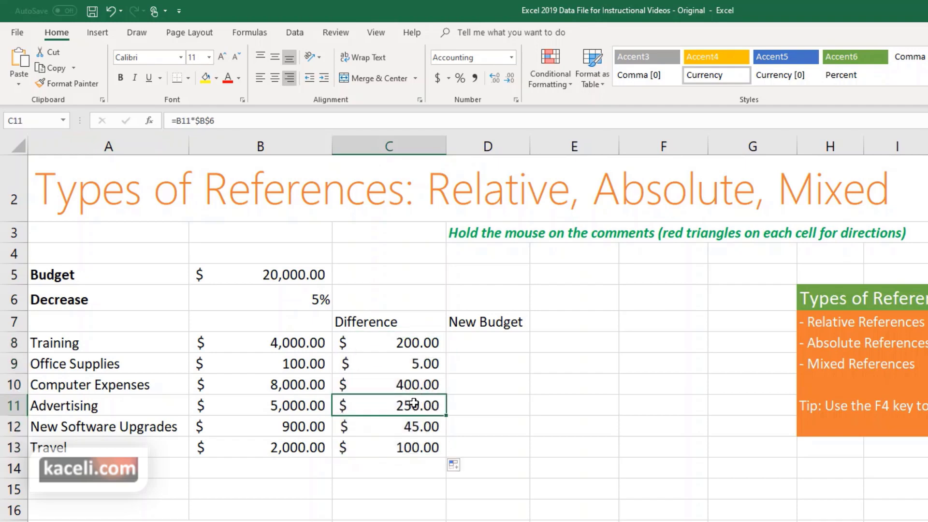
pyautogui.click(425, 384)
pyautogui.click(414, 407)
pyautogui.click(212, 121)
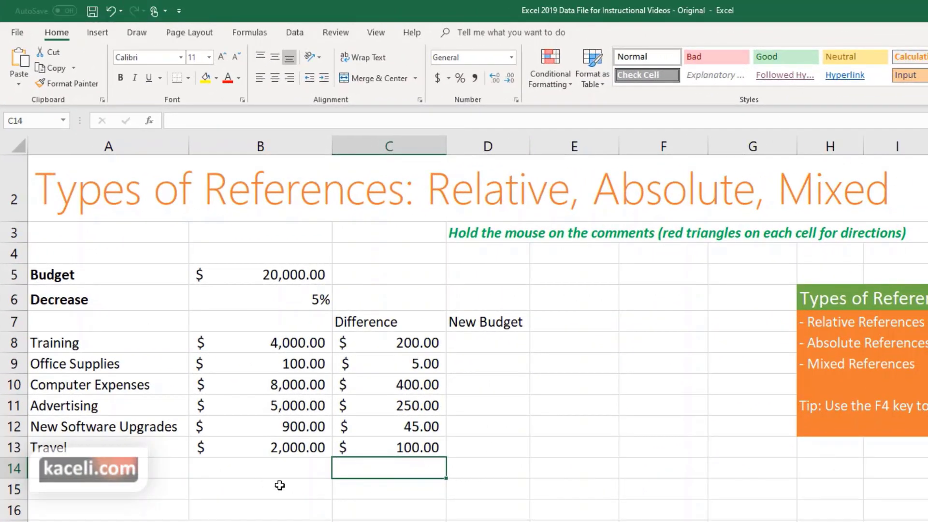
# - Enter a right-aligned 'Totals' label in B14
pyautogui.click(295, 475)
pyautogui.write('T')
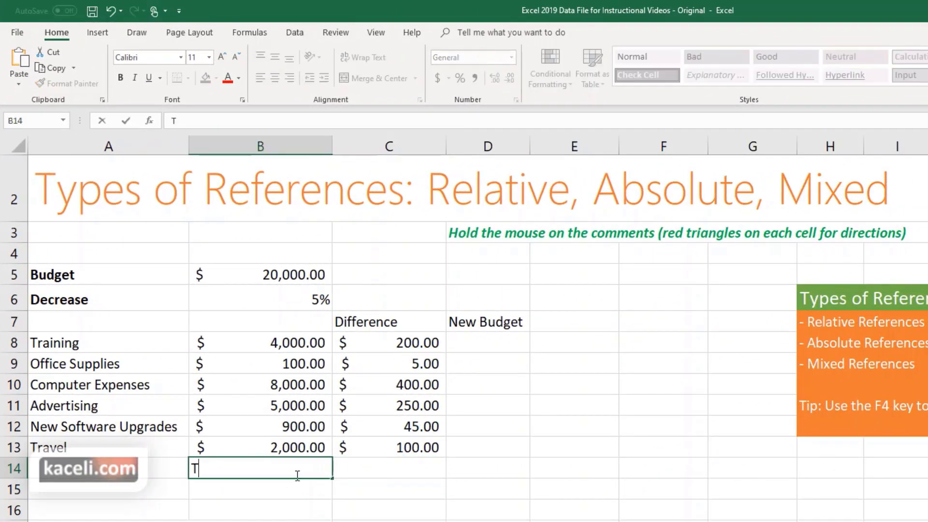
pyautogui.write('otals')
pyautogui.hotkey('ctrl', 'Return')
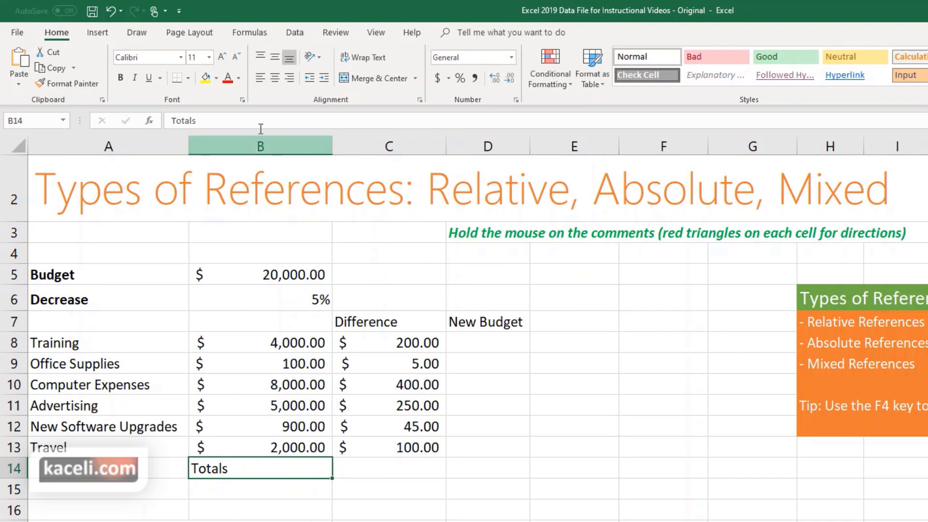
pyautogui.click(289, 78)
# - Enter =SUM(C8:C13) in C14 to total the differences at $1,000.00
pyautogui.click(371, 472)
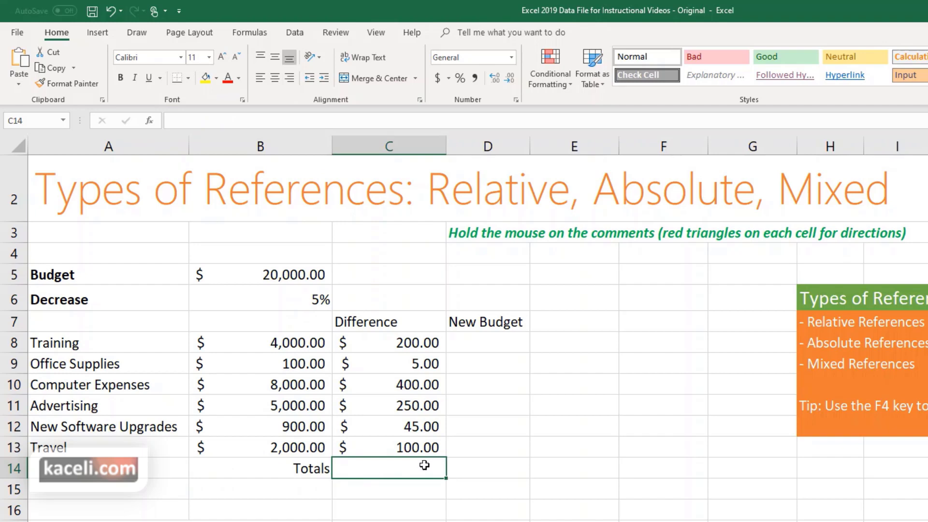
pyautogui.write('=SUM(')
pyautogui.moveTo(412, 344); pyautogui.dragTo(399, 440)
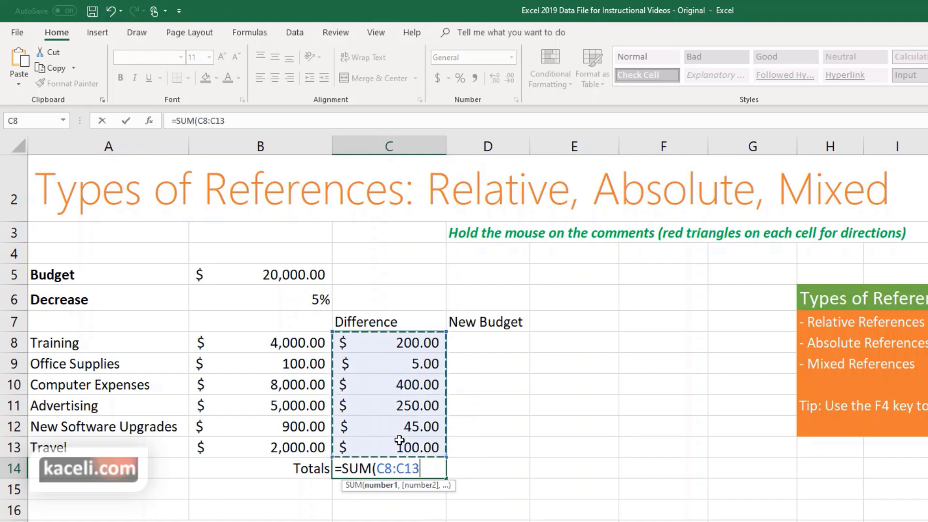
pyautogui.press('Return')
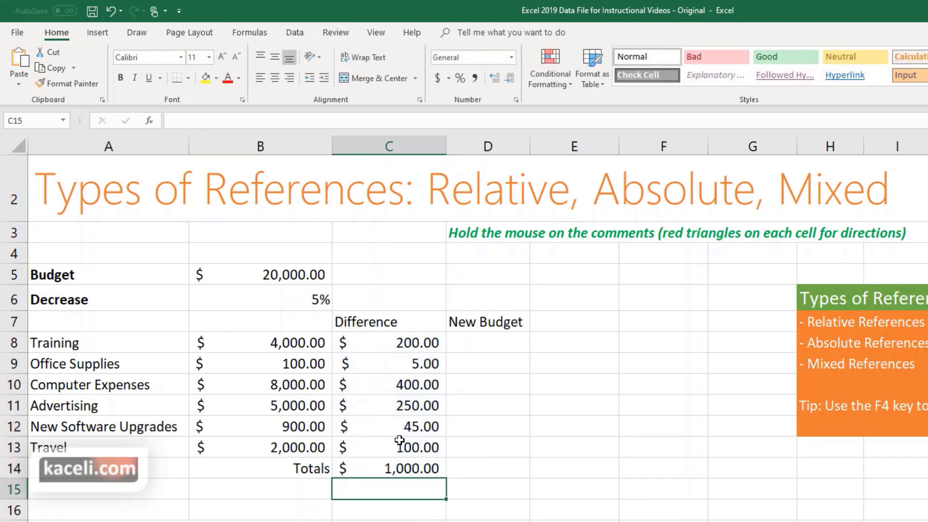
pyautogui.click(408, 470)
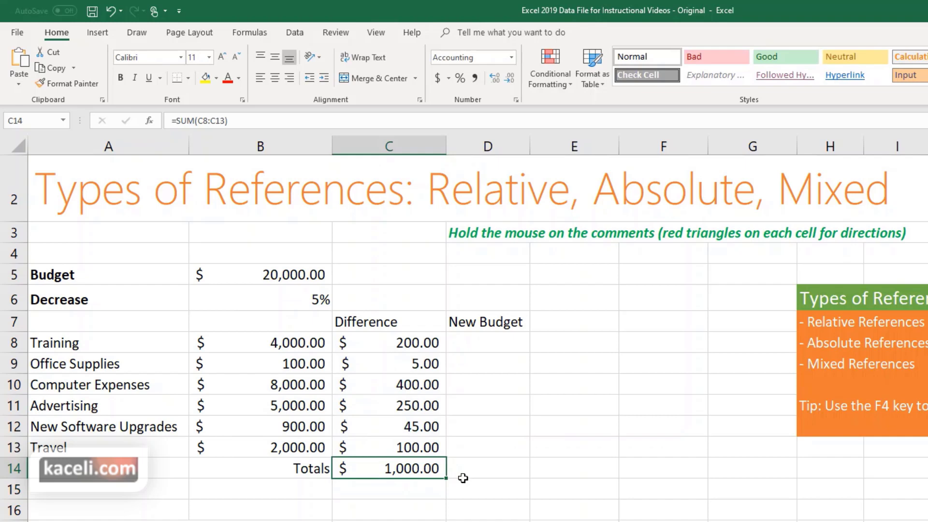
pyautogui.click(310, 296)
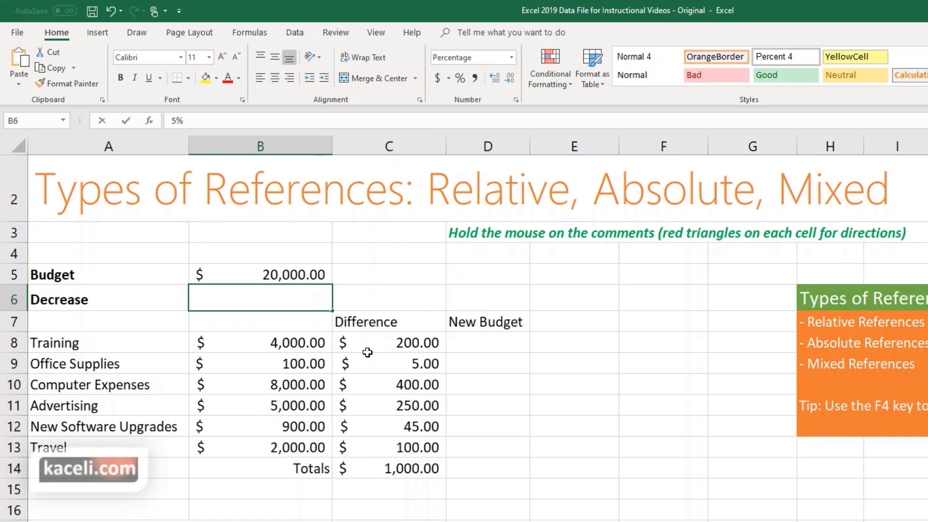
# - Set the Decrease rate in B6 to 6% and confirm C14 recalculates to $1,200.00
pyautogui.write('6')
pyautogui.press('Return')
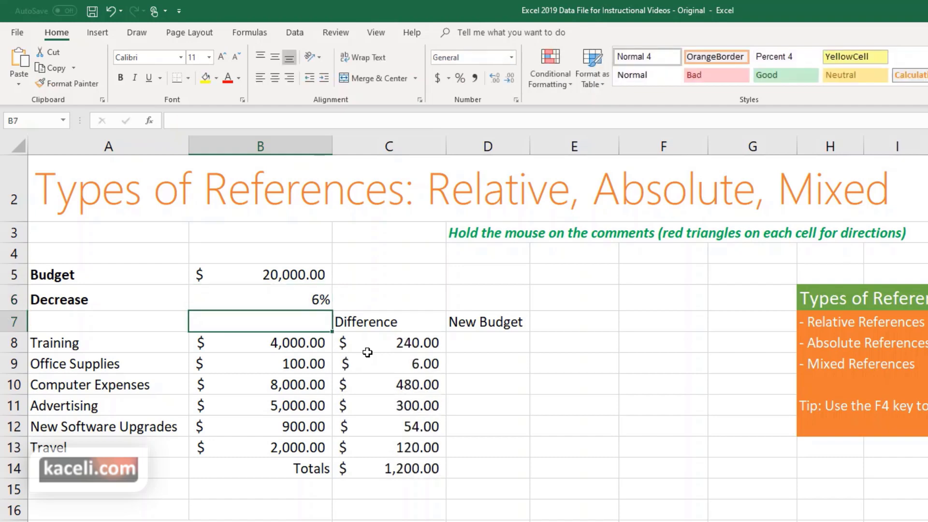
pyautogui.click(432, 470)
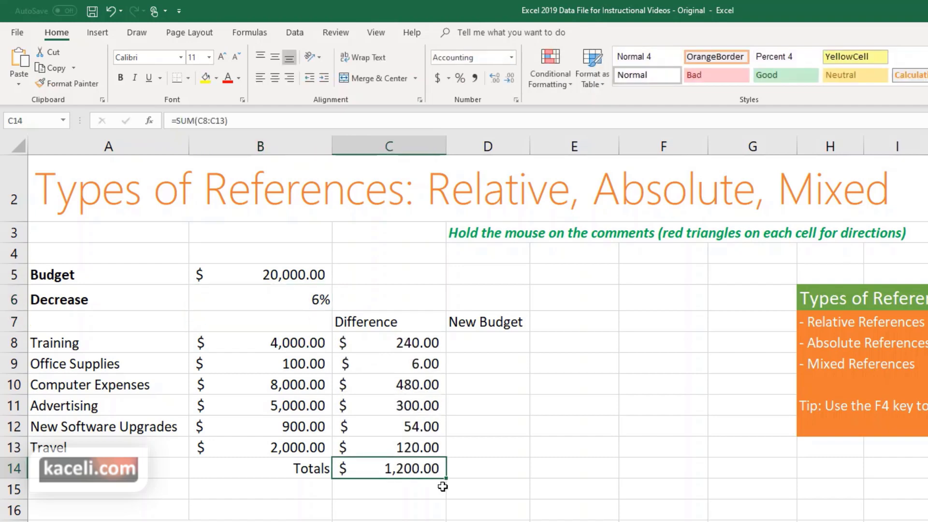
pyautogui.click(319, 303)
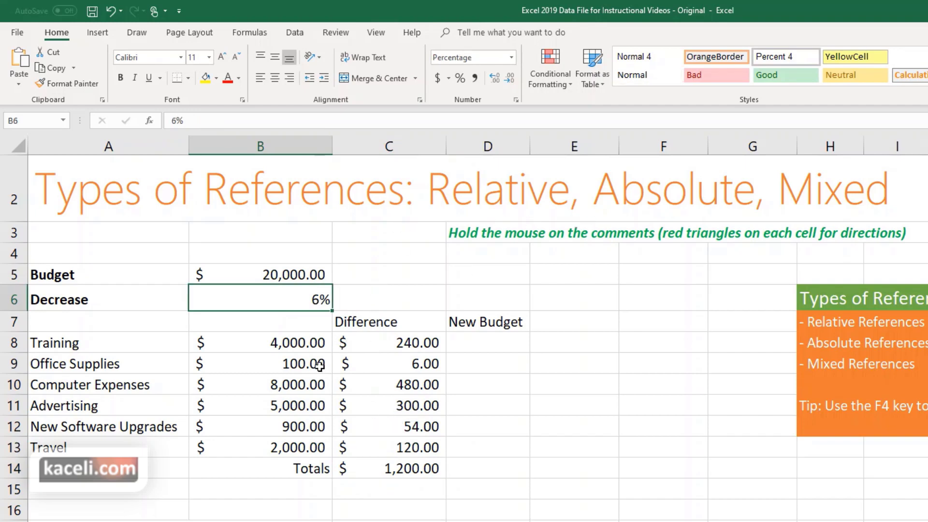
pyautogui.click(387, 346)
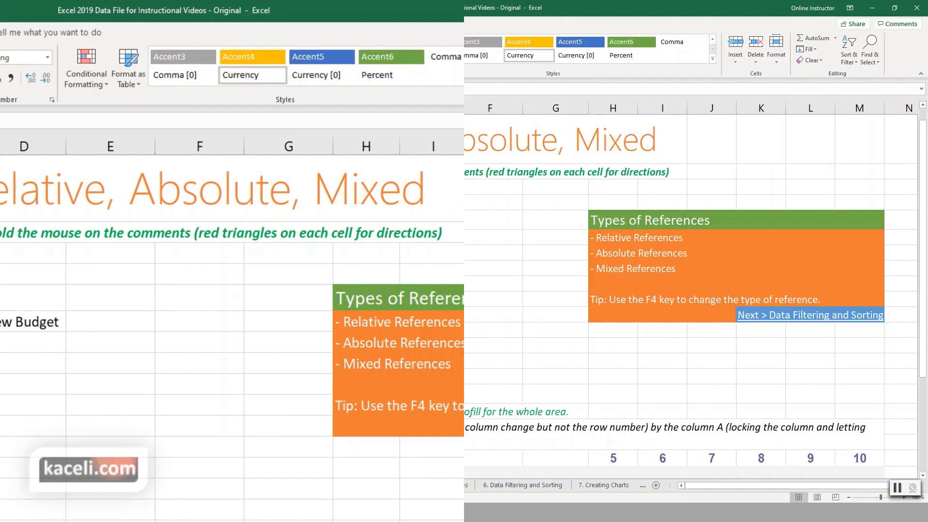
# - Enter =B8-C8 in D8 ($3,760.00) and fill it down the New Budget column
pyautogui.press('Right')
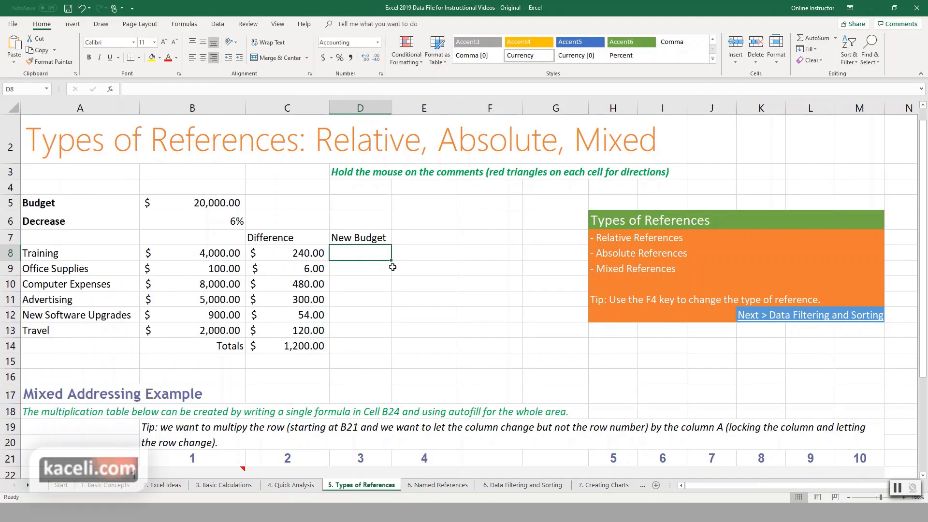
pyautogui.write('=')
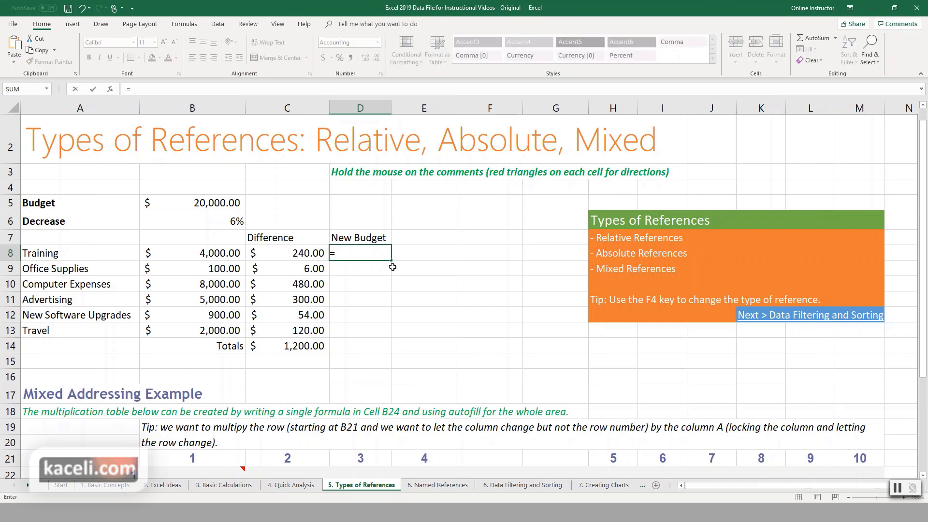
pyautogui.click(225, 251)
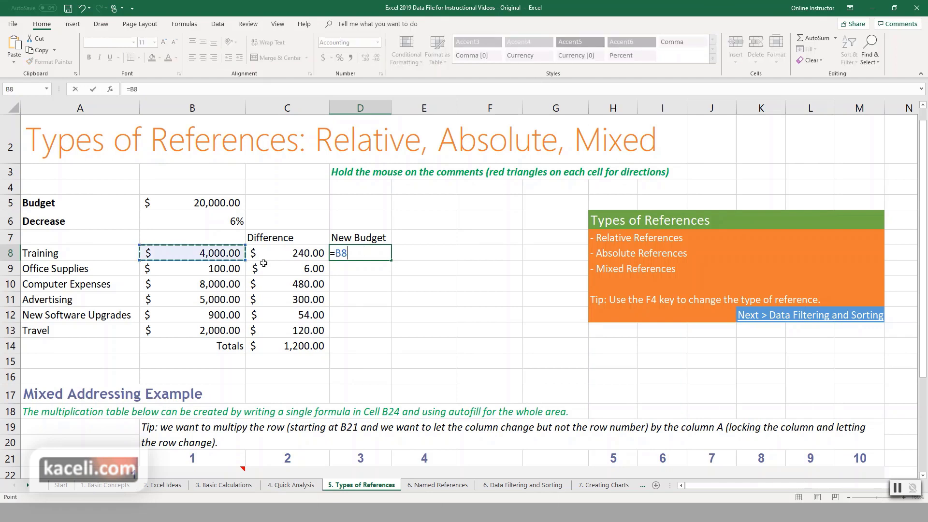
pyautogui.write('-')
pyautogui.click(300, 254)
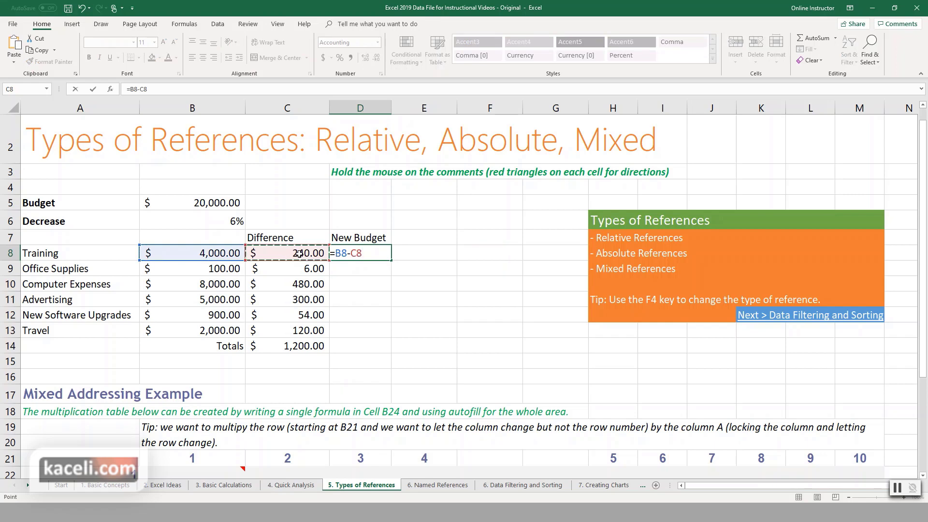
pyautogui.press('Return')
pyautogui.click(389, 260)
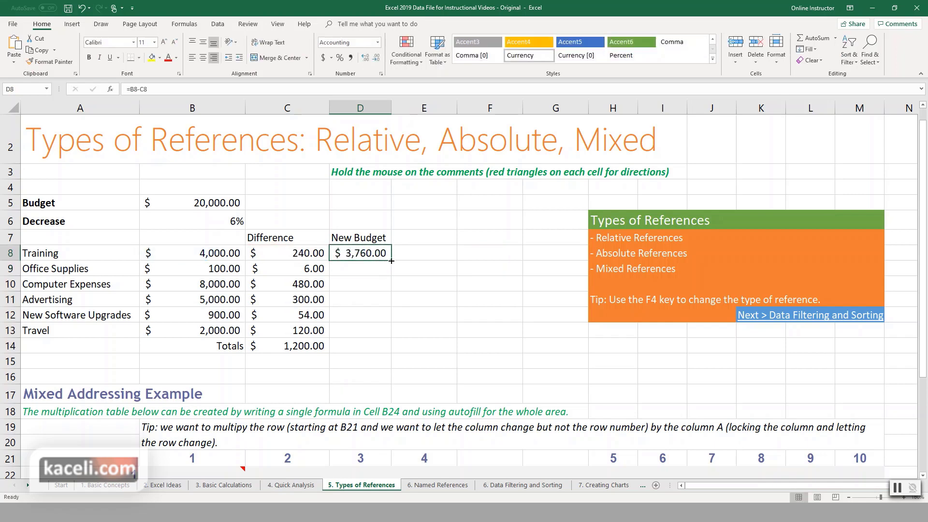
pyautogui.moveTo(391, 260); pyautogui.dragTo(389, 352)
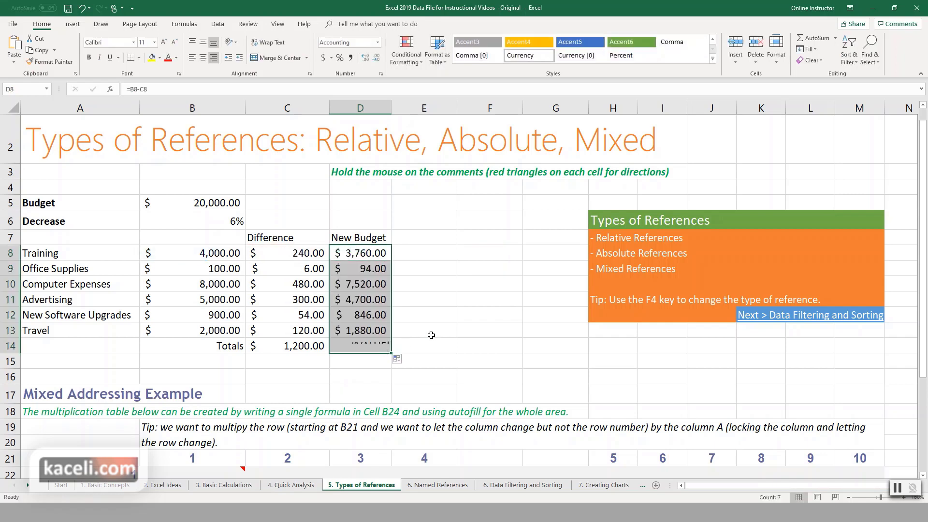